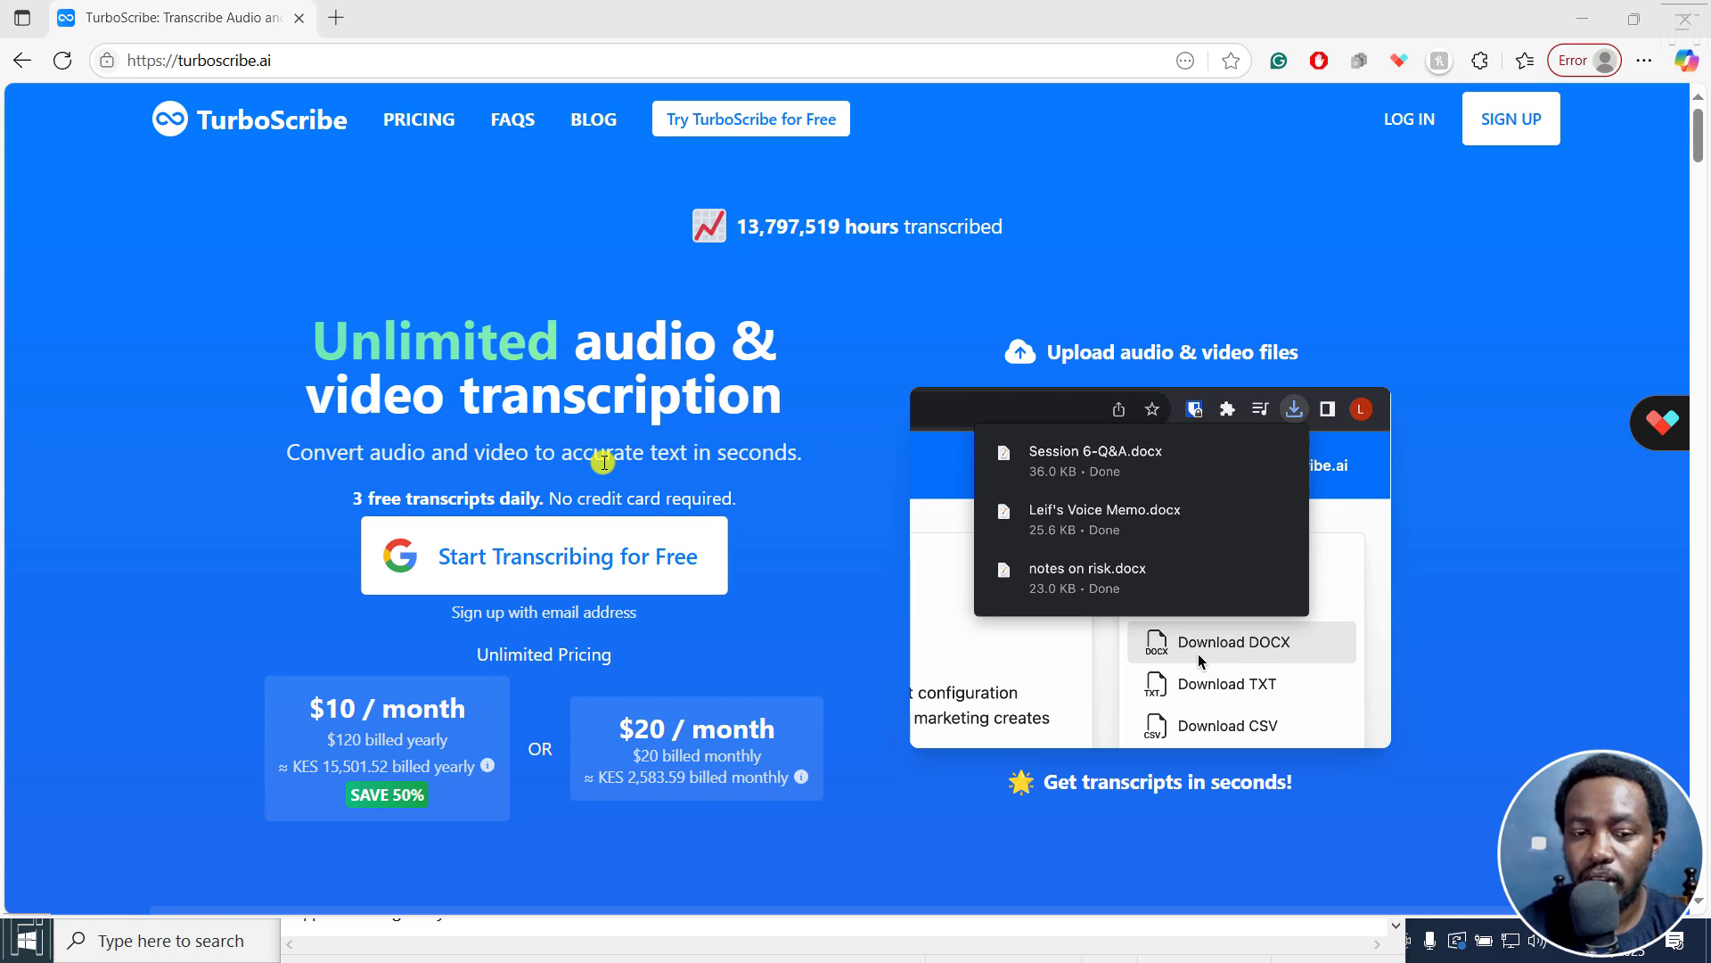
Step: Scroll down the TurboScribe homepage, past the plans, to the Try TurboScribe for Free upload form
drag(1703, 137, 1702, 149)
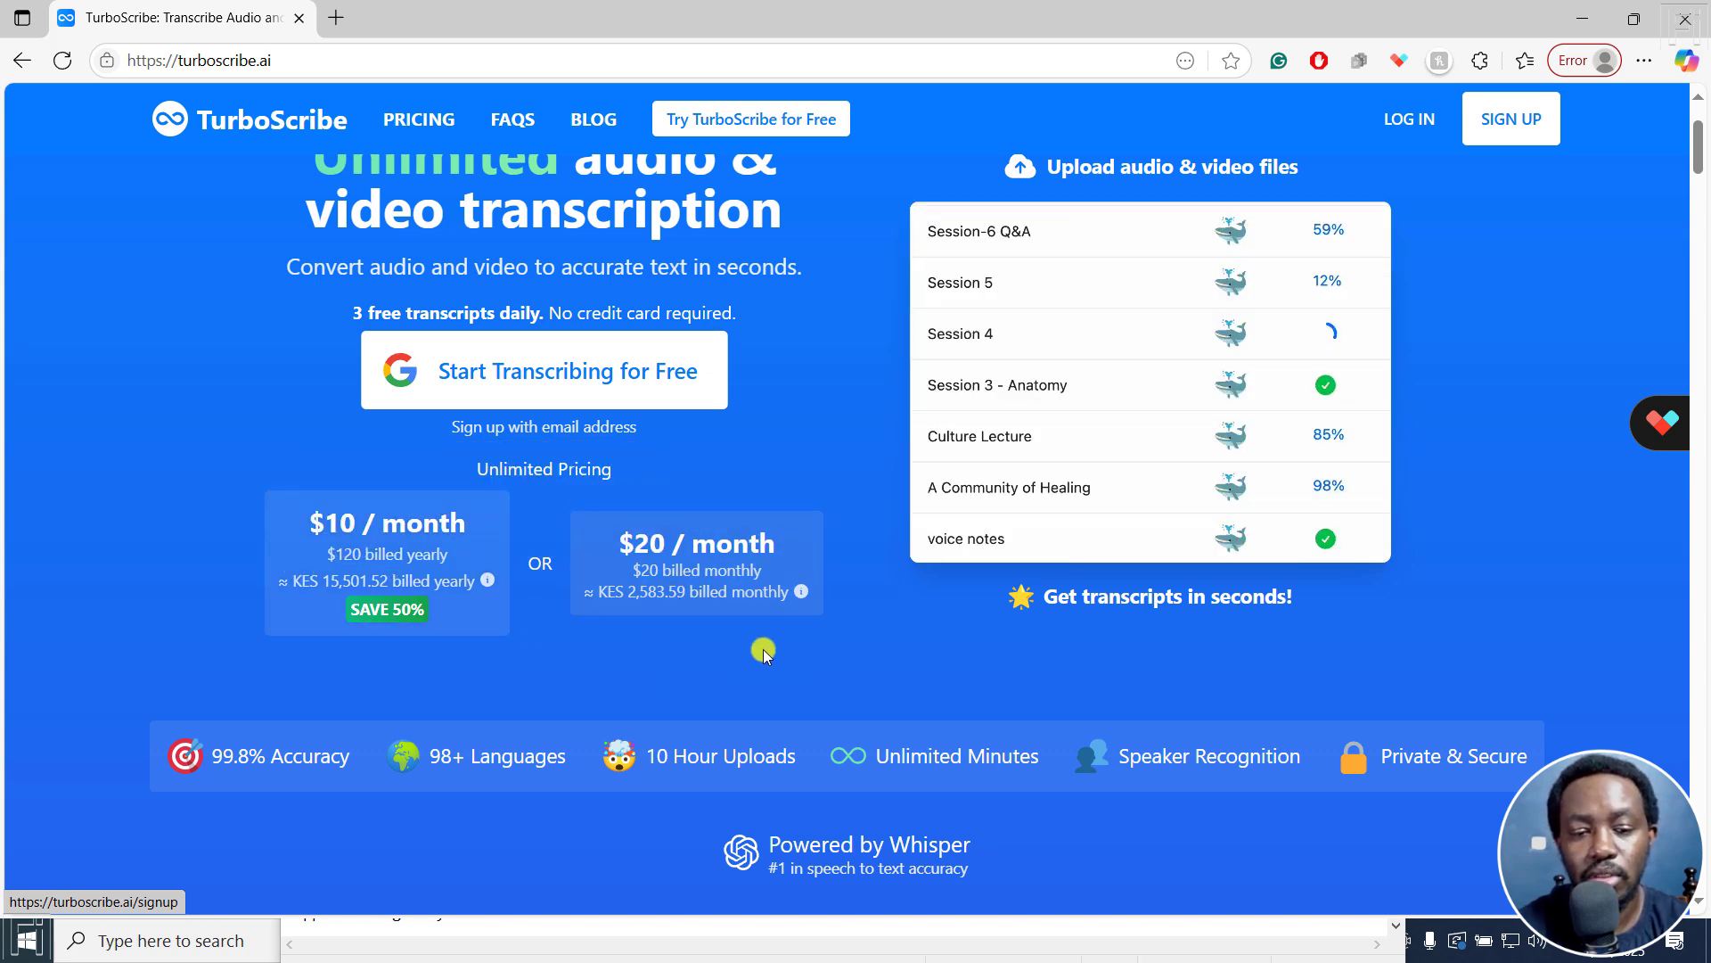
scroll(66, 576, down, 2)
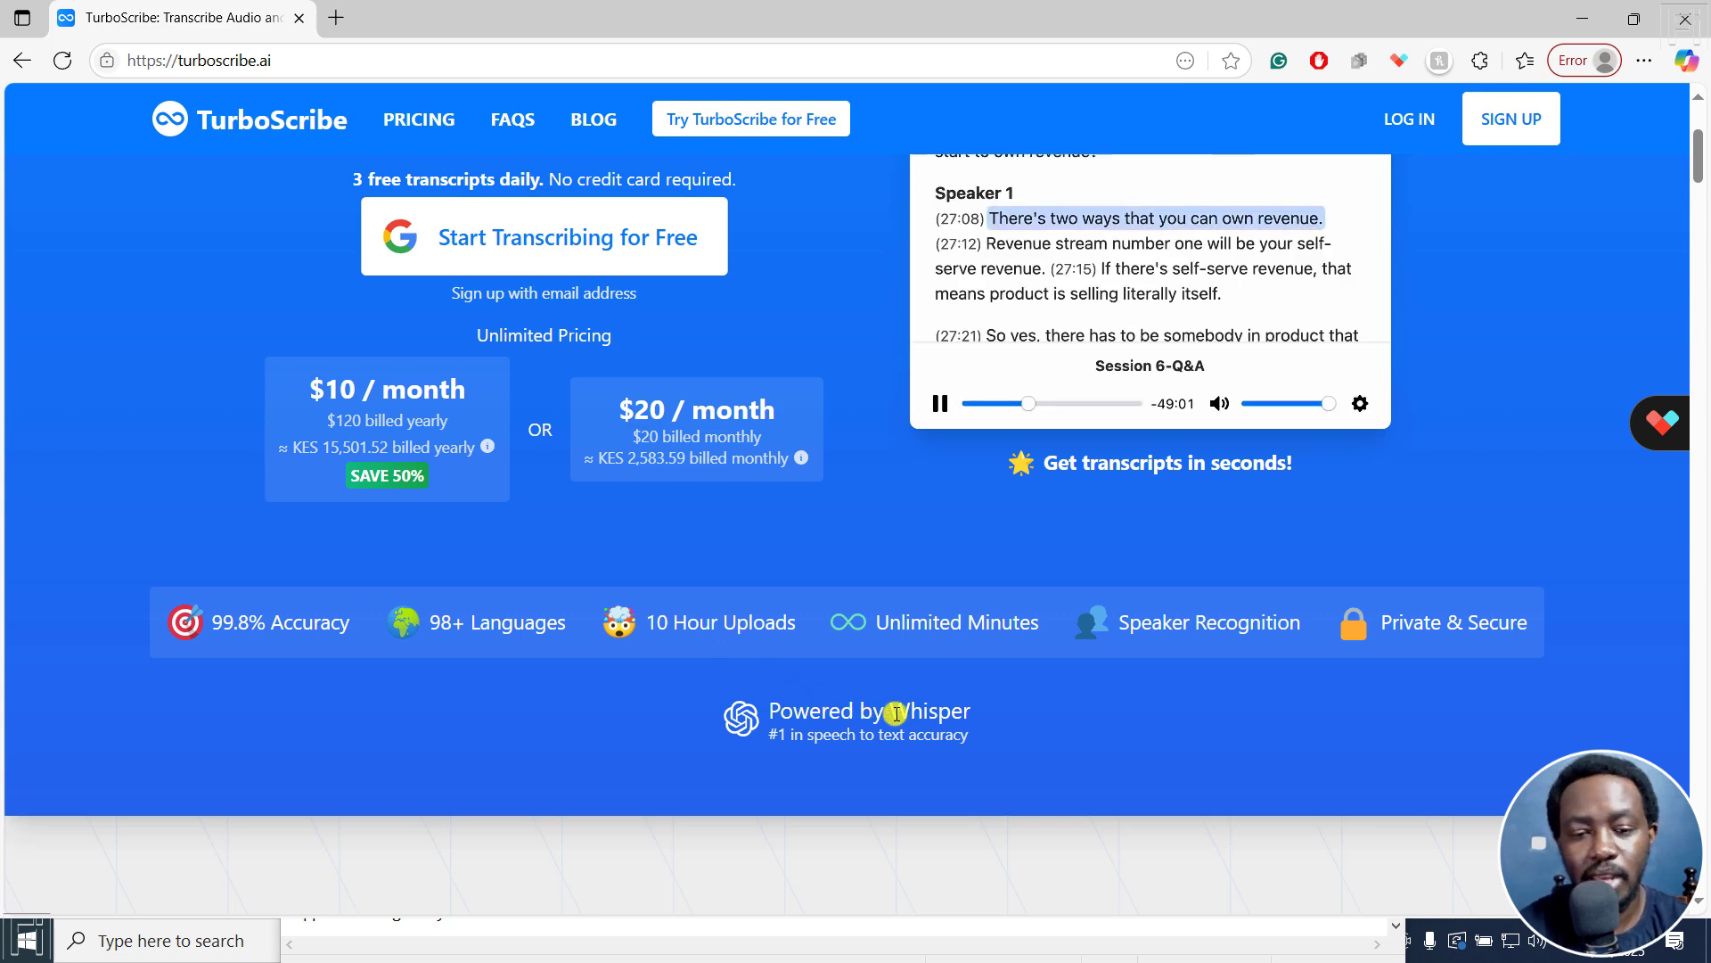
scroll(862, 736, down, 10)
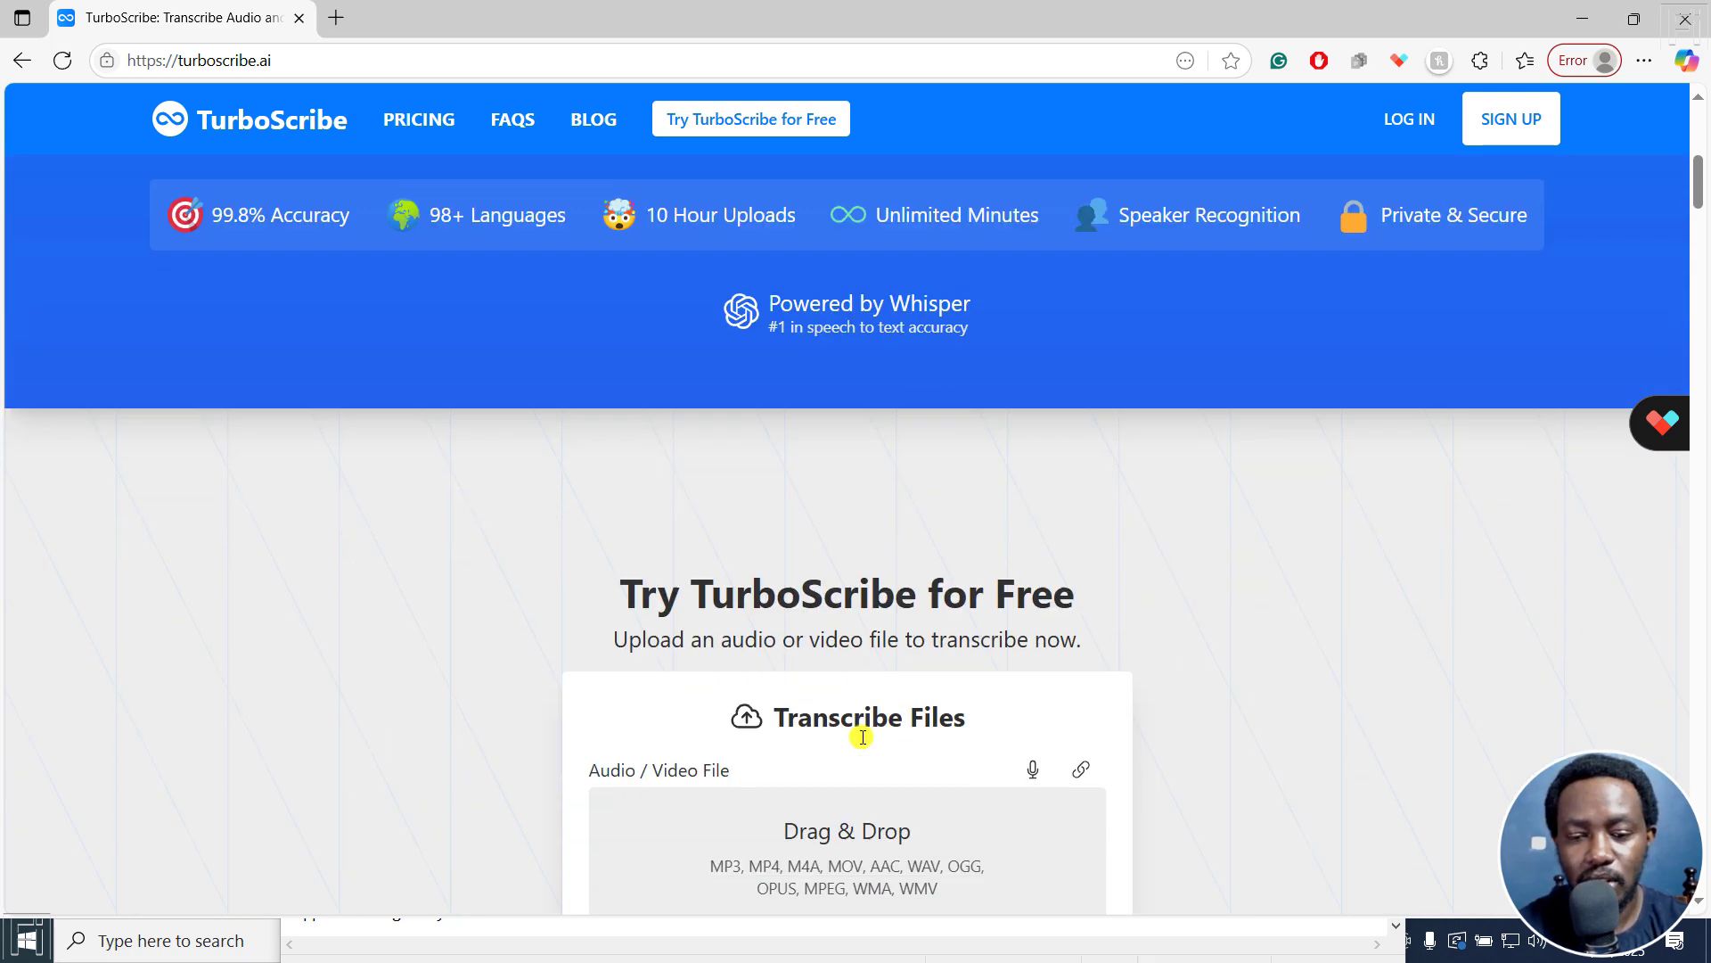
scroll(862, 736, down, 2)
scroll(862, 736, up, 2)
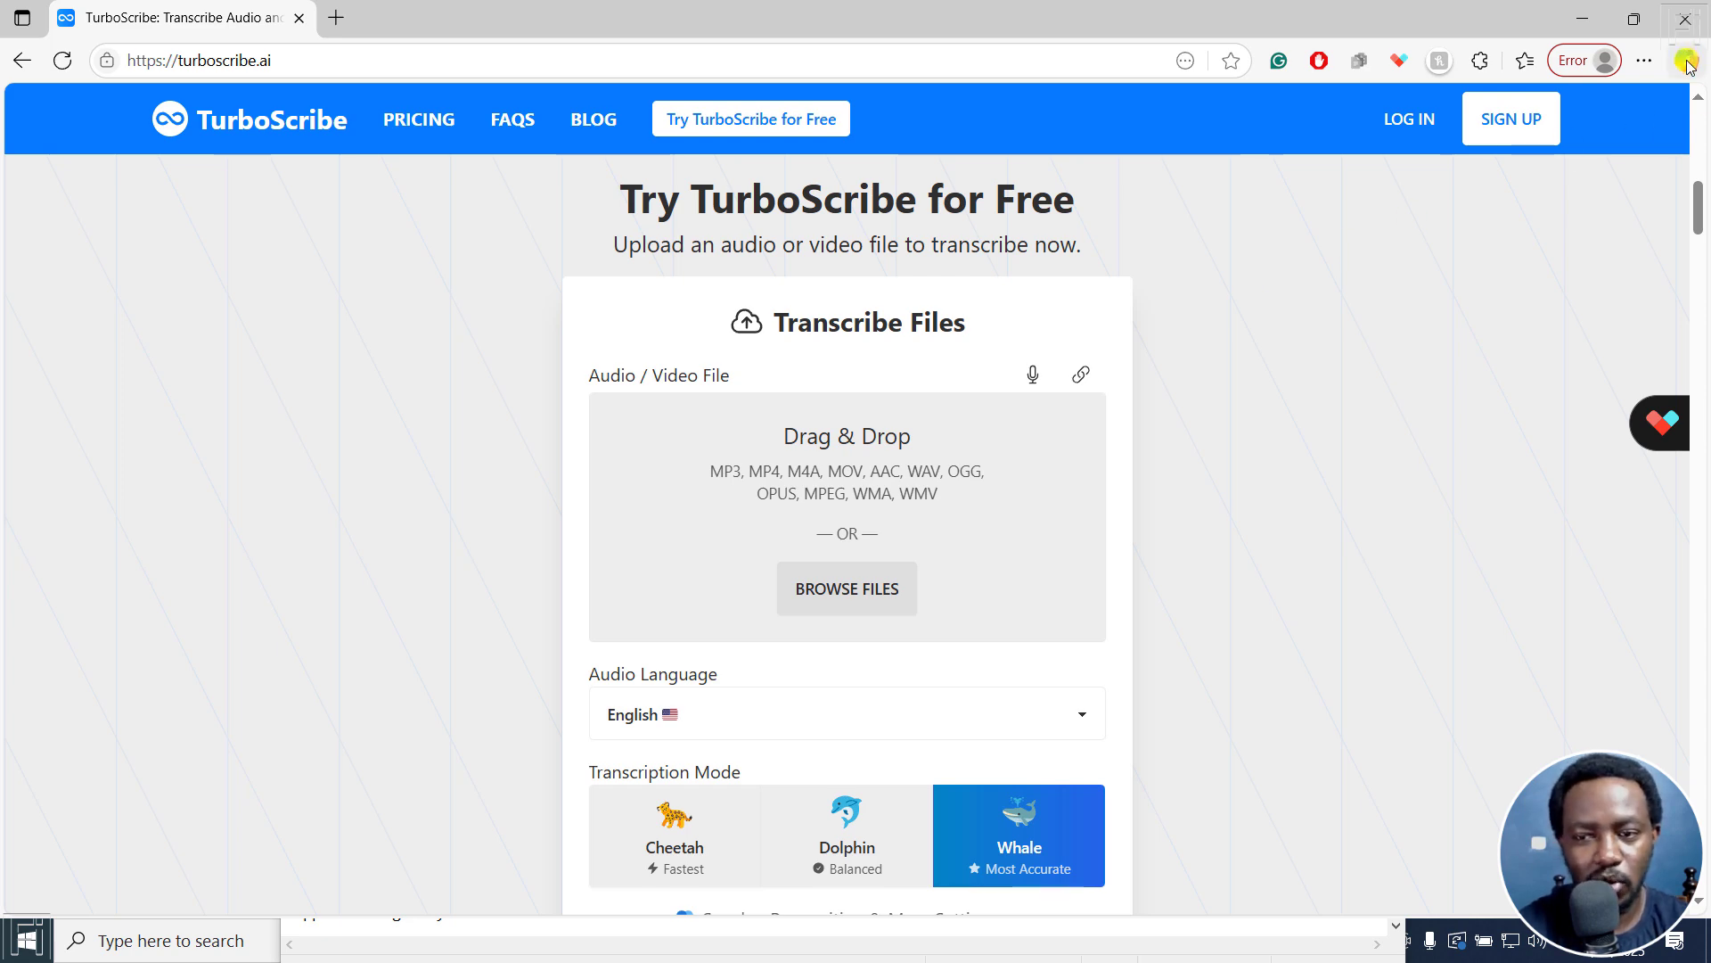
drag(1698, 207, 1701, 289)
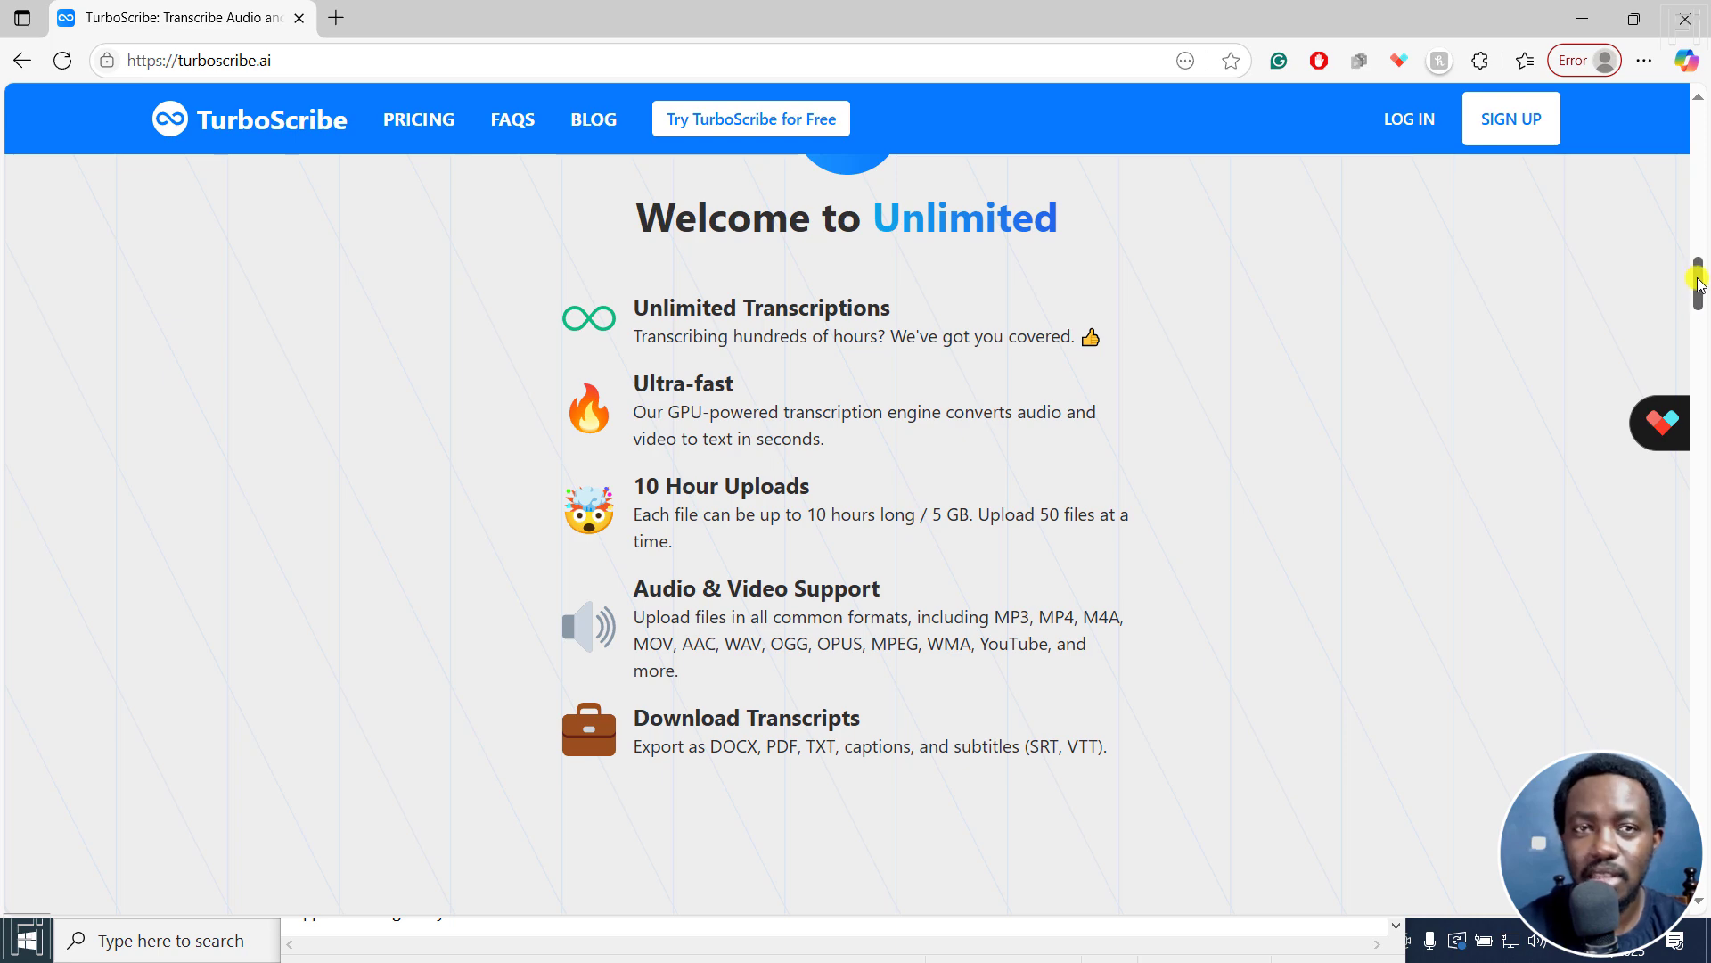
drag(1699, 284, 1699, 294)
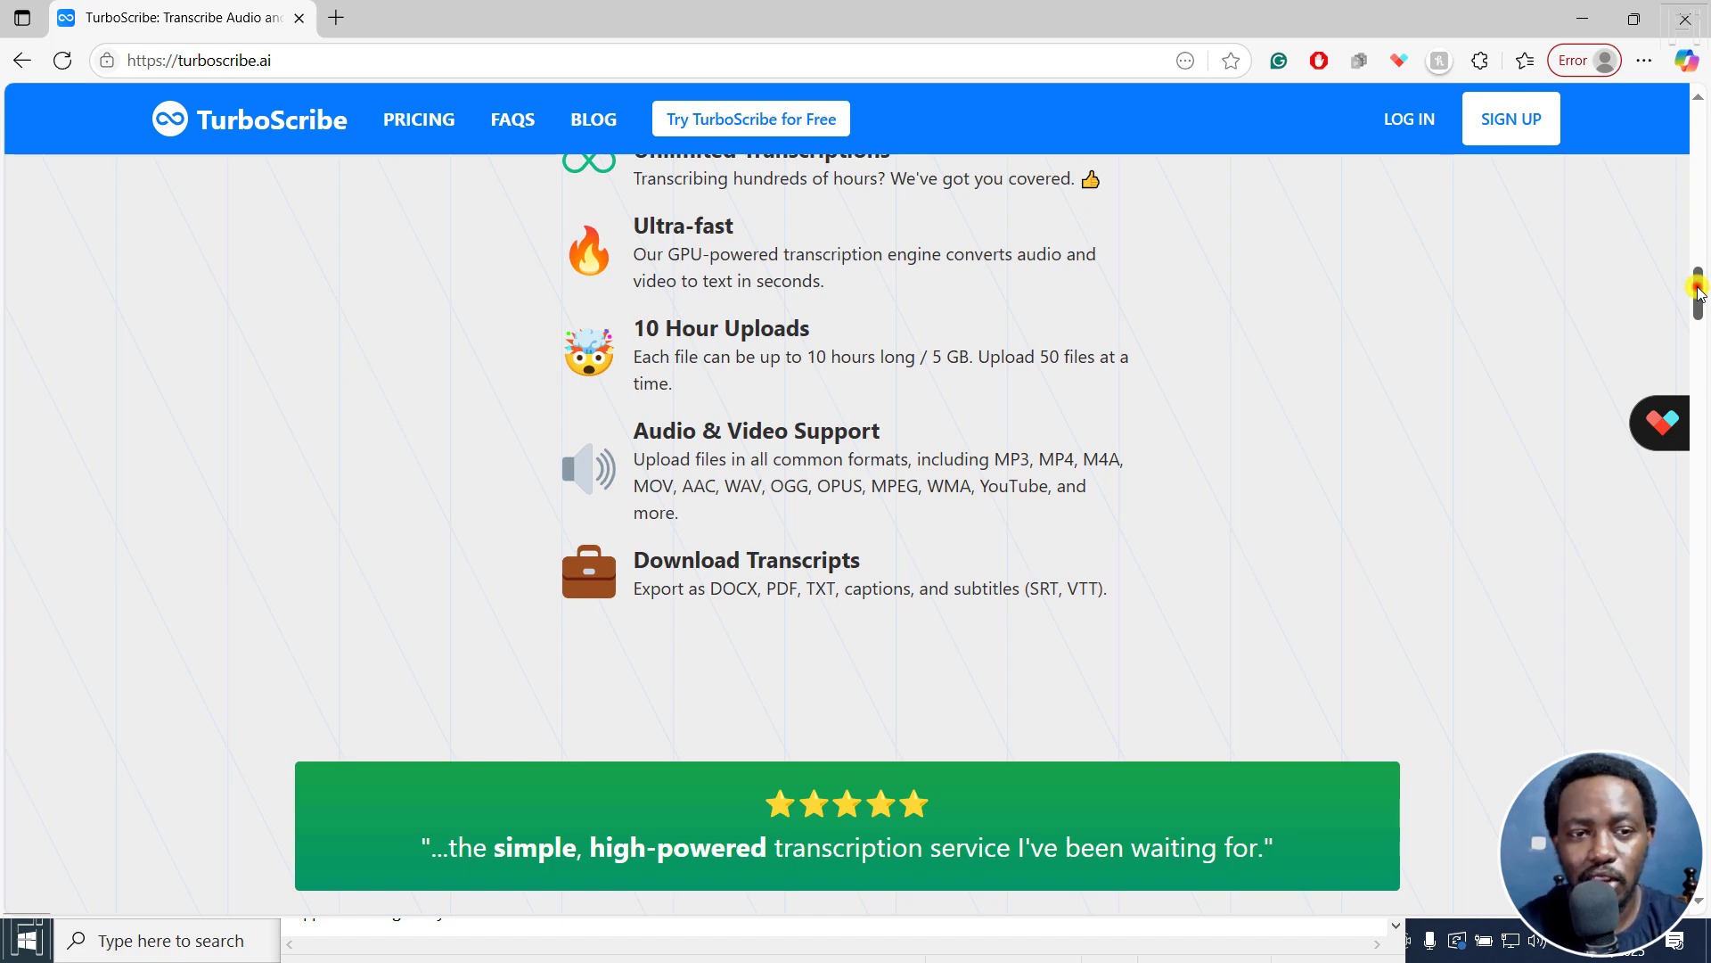
drag(1699, 290, 1705, 438)
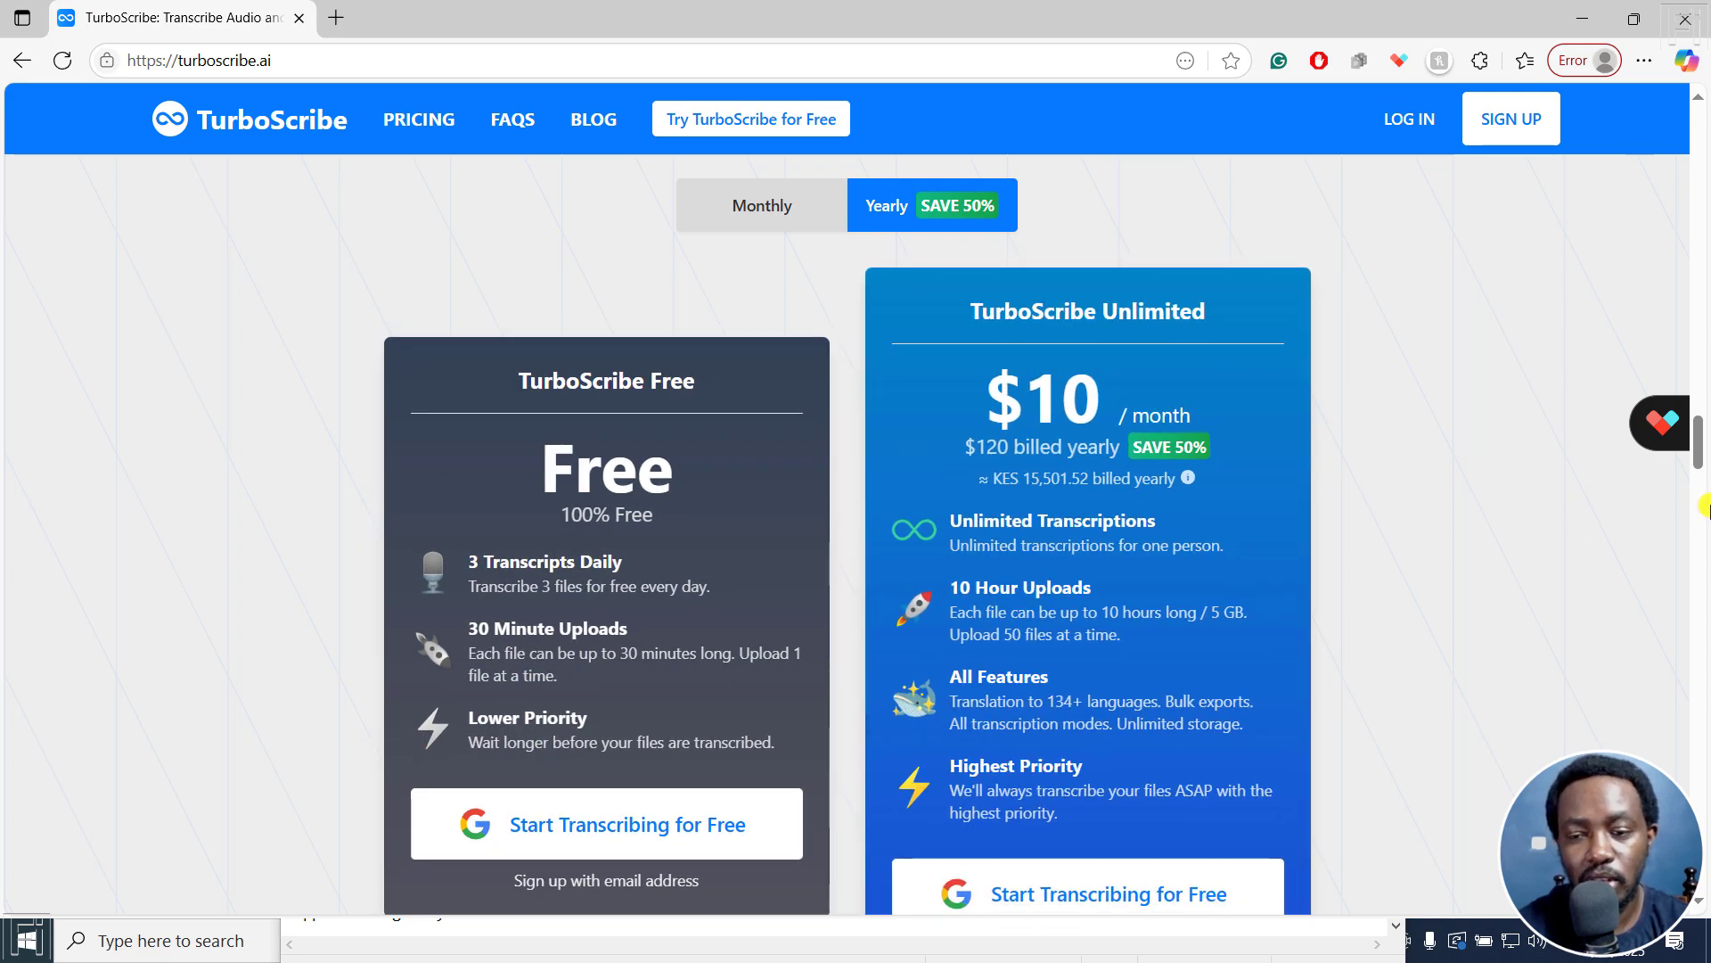
drag(1705, 451, 1704, 236)
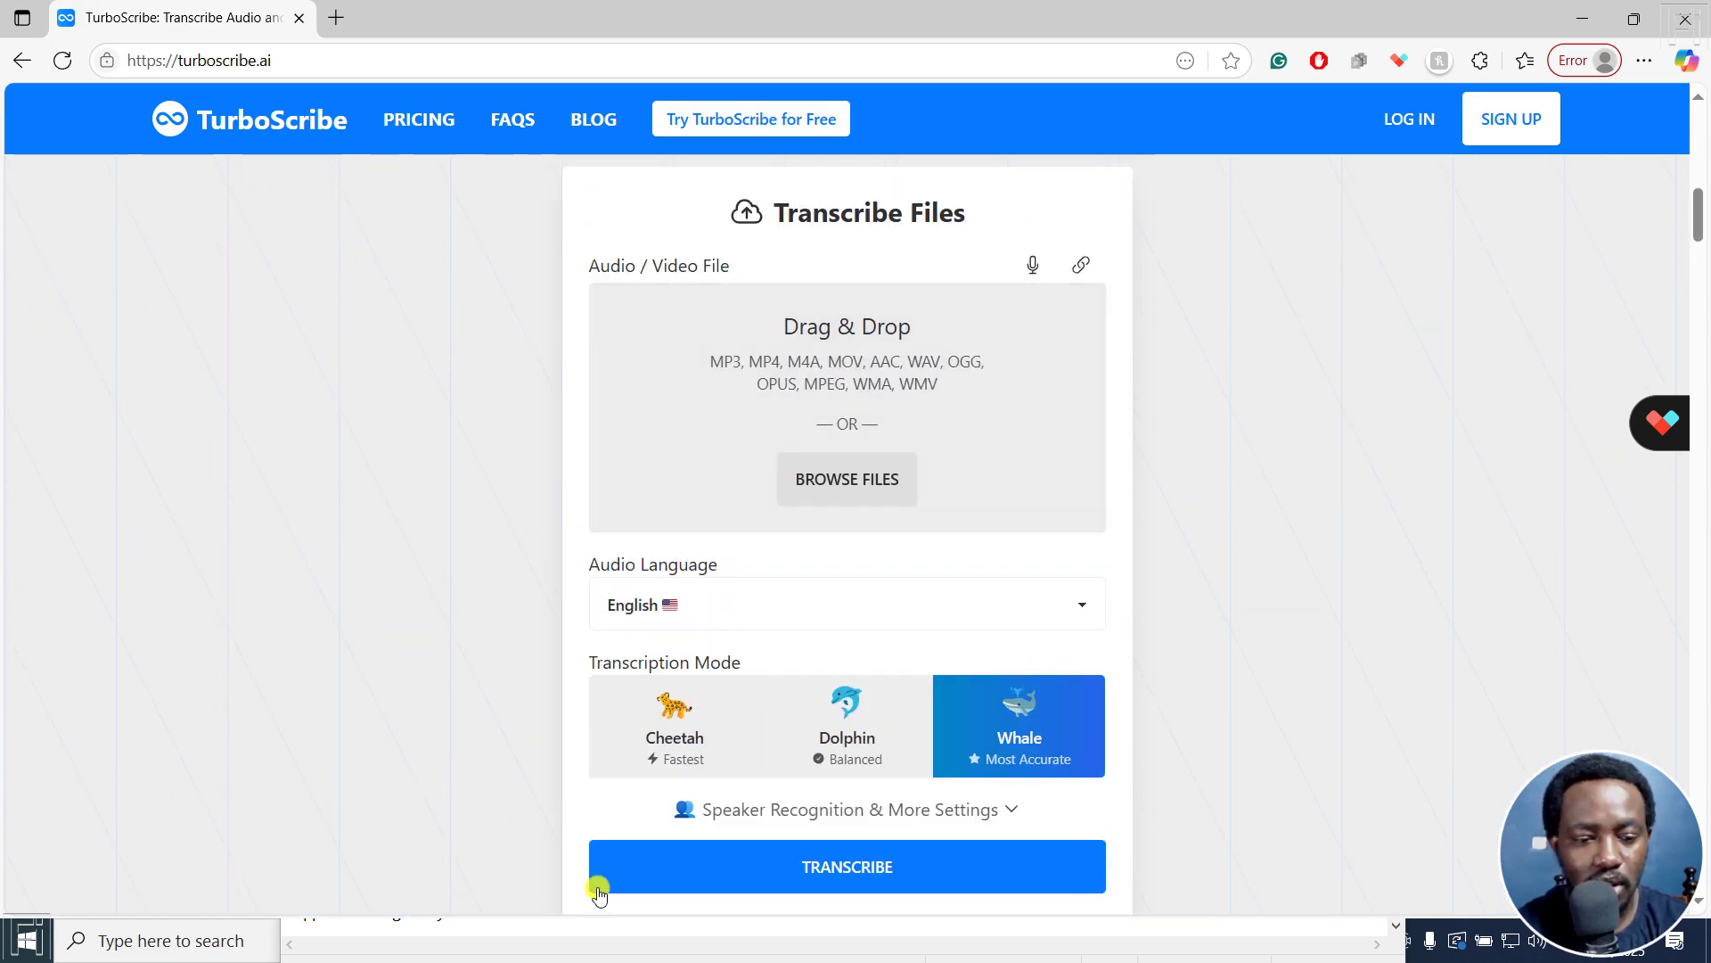
Step: Keep Notepad's unsaved SRT transcript open by cancelling its close, and move it up the screen
click(917, 952)
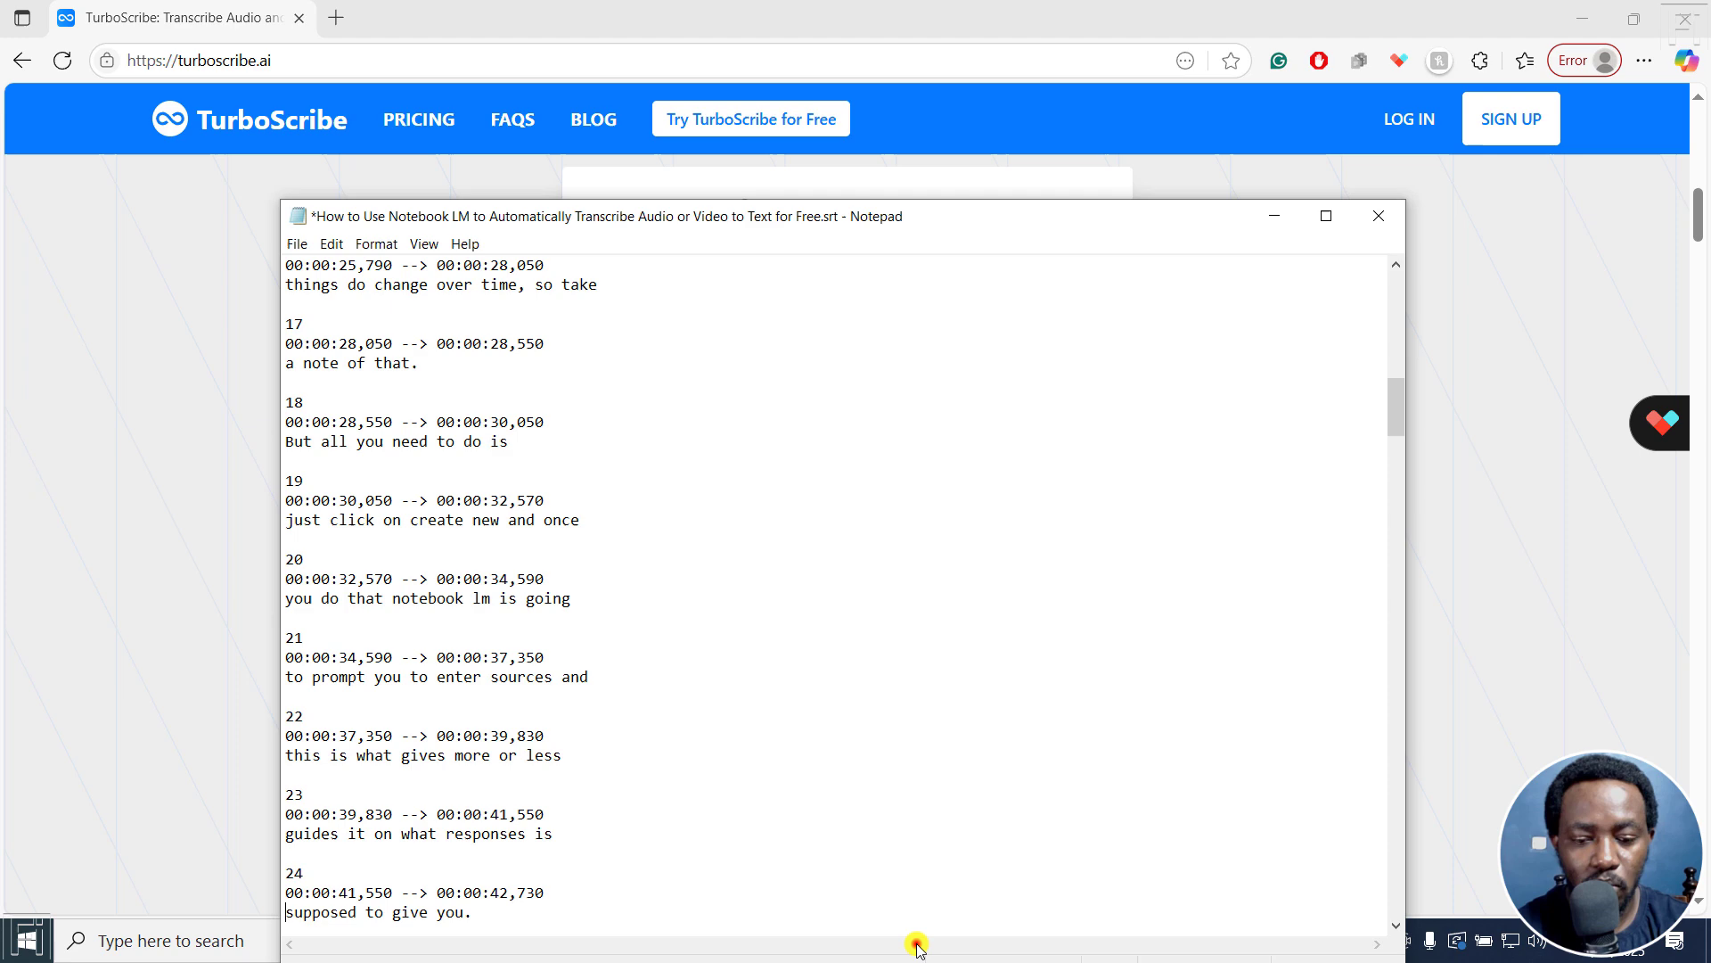
click(1364, 219)
click(984, 510)
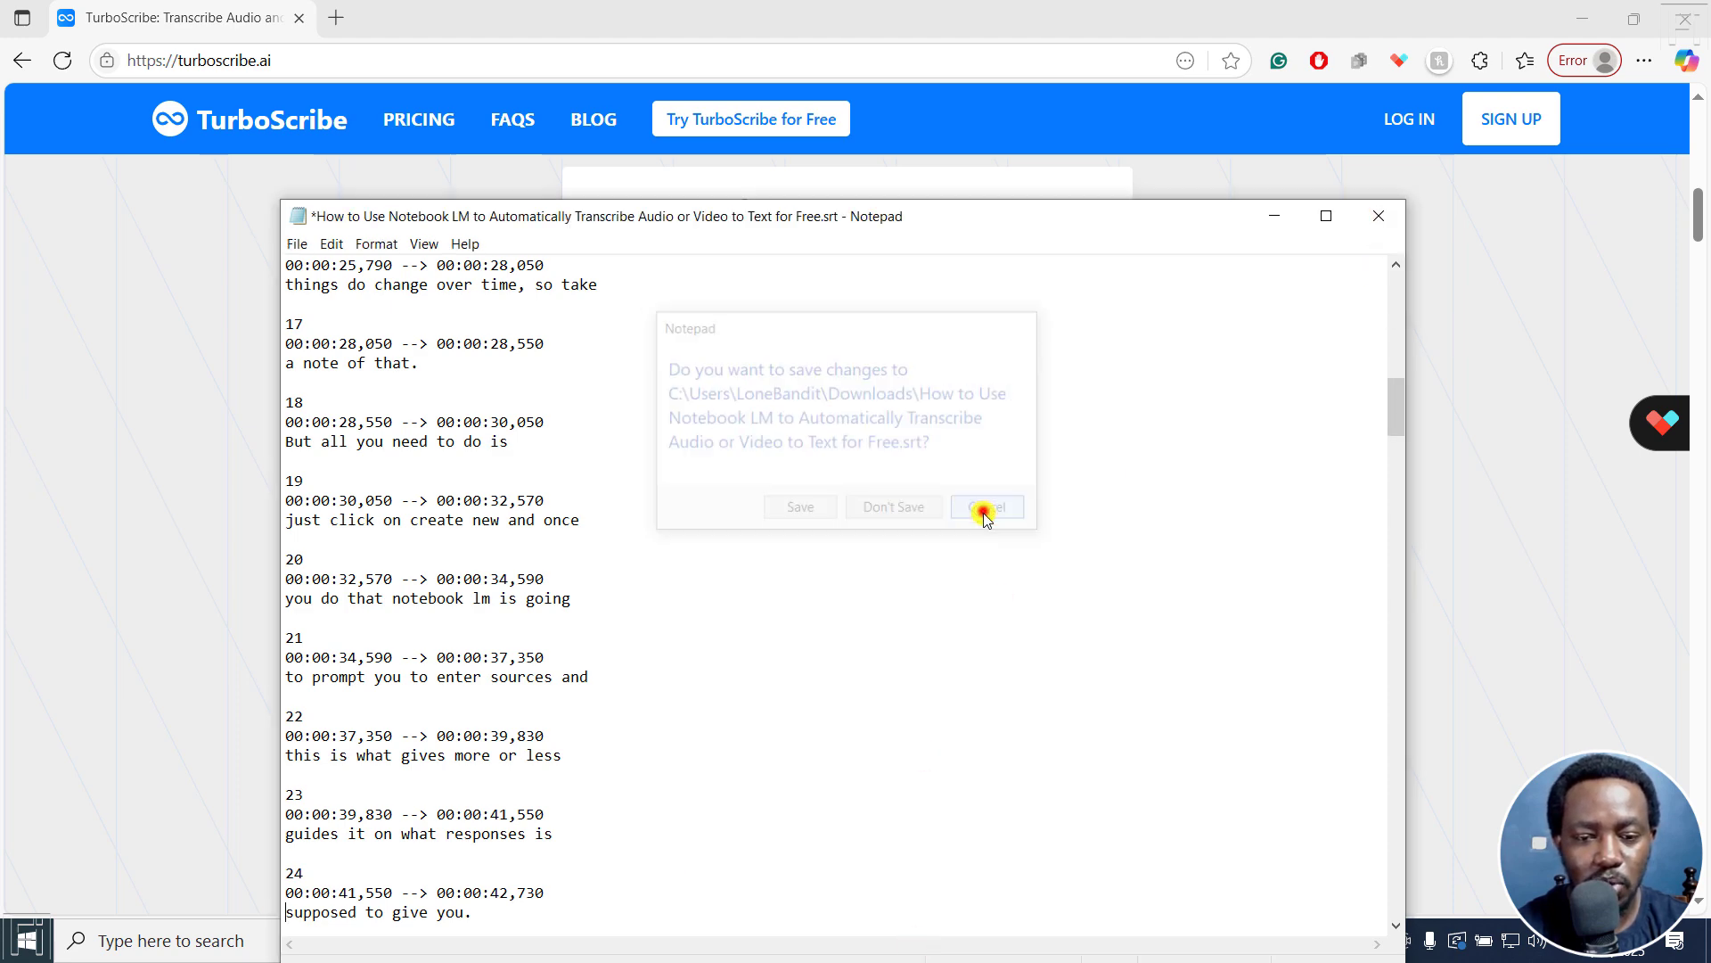
drag(901, 218, 972, 58)
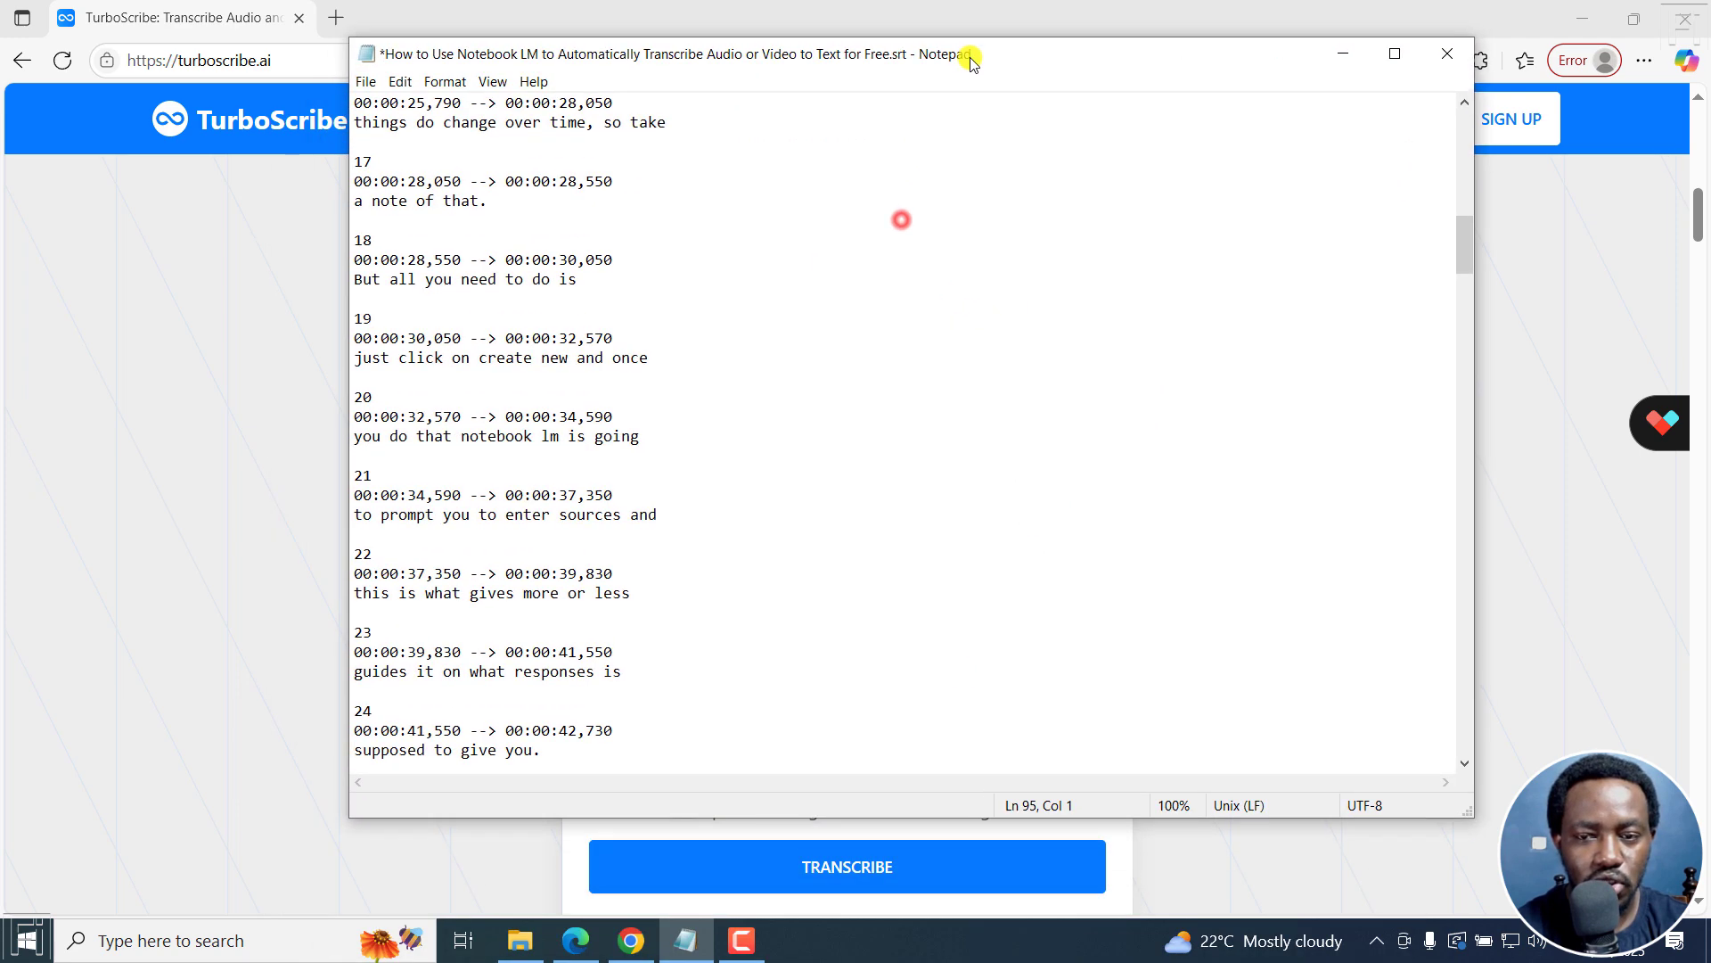
Step: Drag the Foxit PDF page-reversal MP4 from Downloads into TurboScribe's Drag & Drop upload zone
click(1343, 53)
click(513, 952)
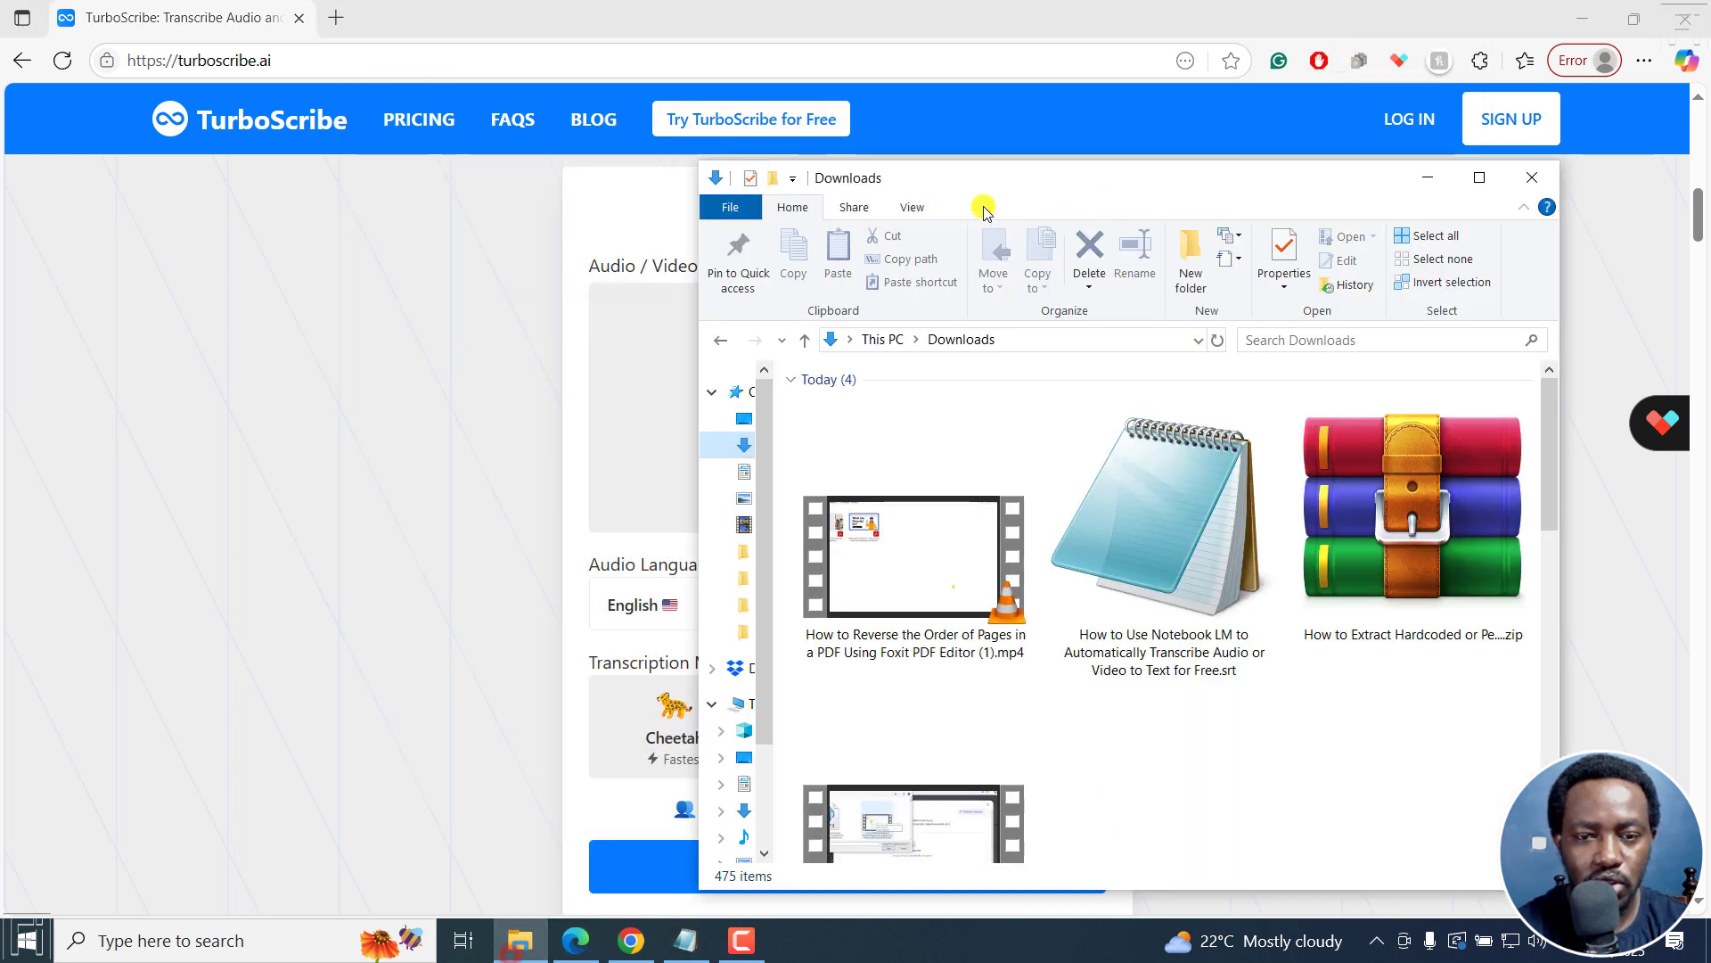
drag(981, 179, 1408, 218)
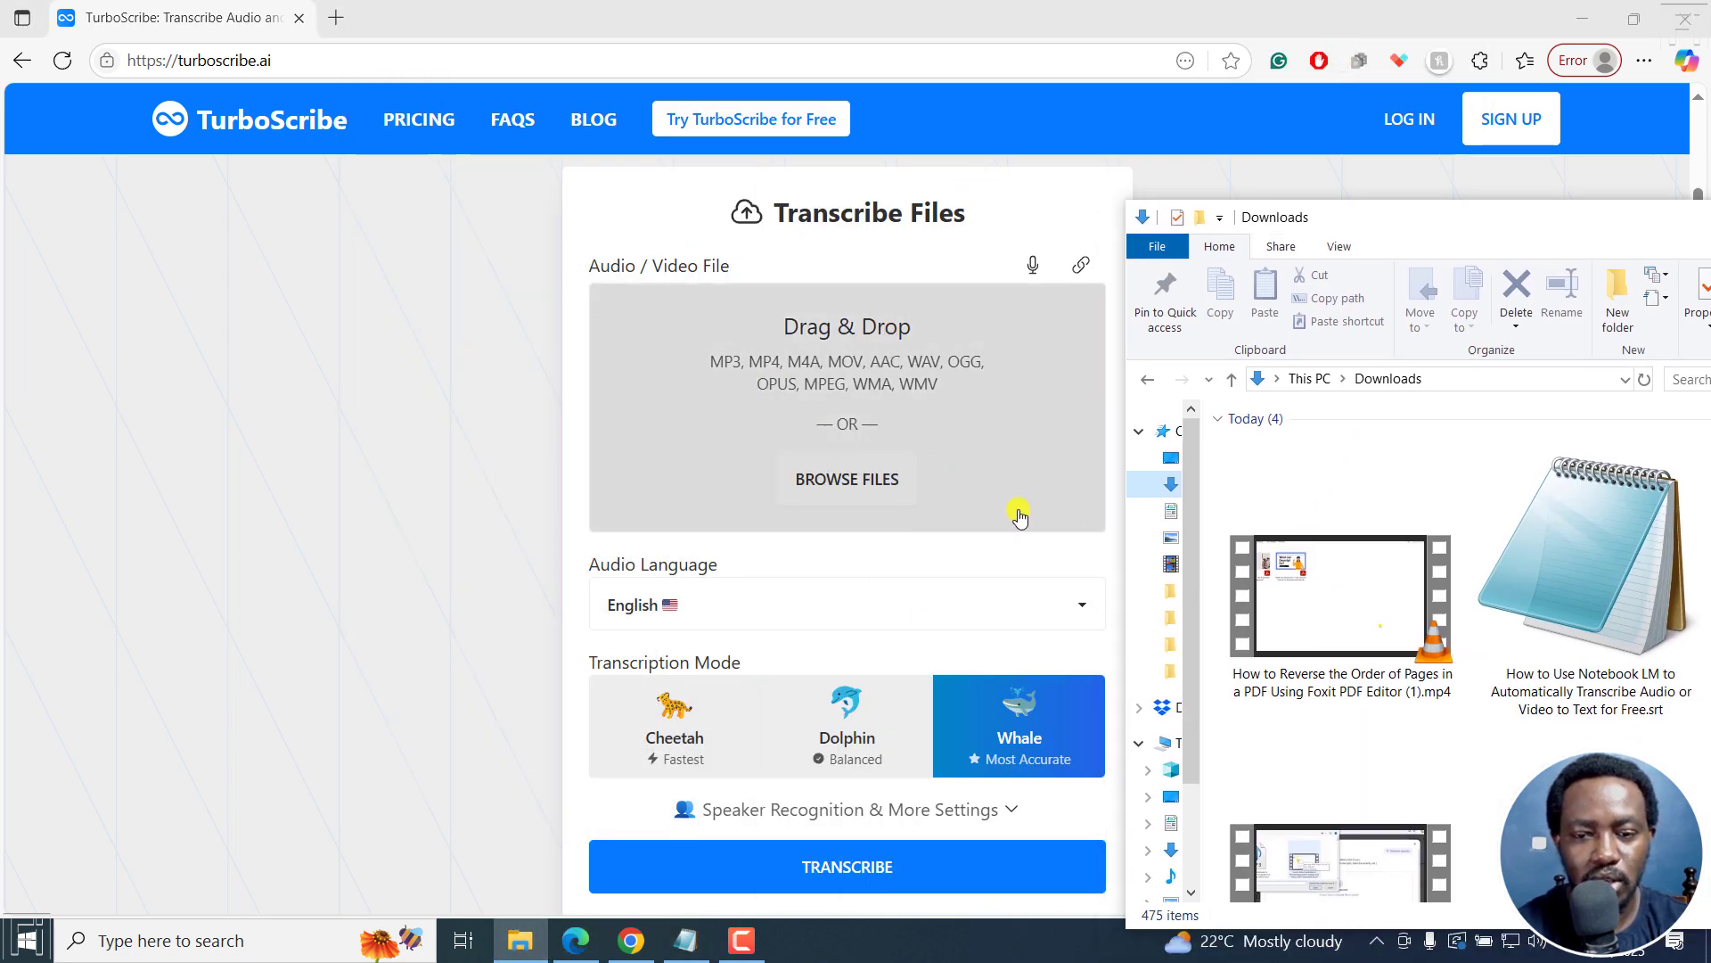
click(1346, 606)
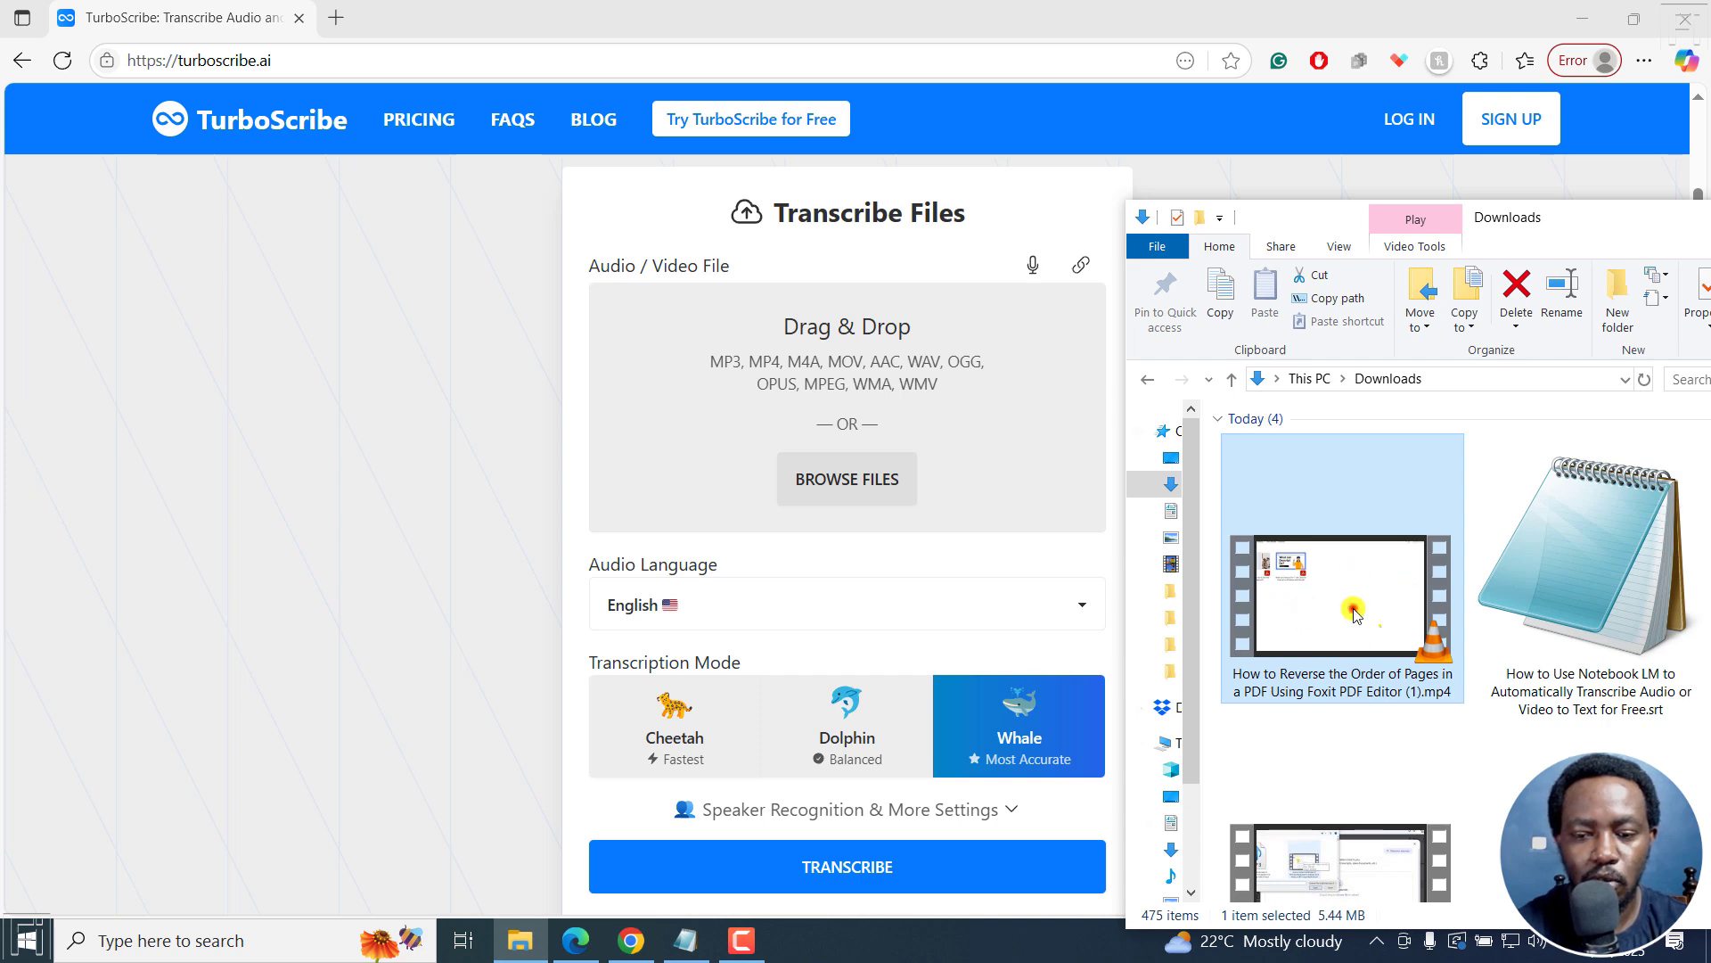
drag(1354, 613, 856, 398)
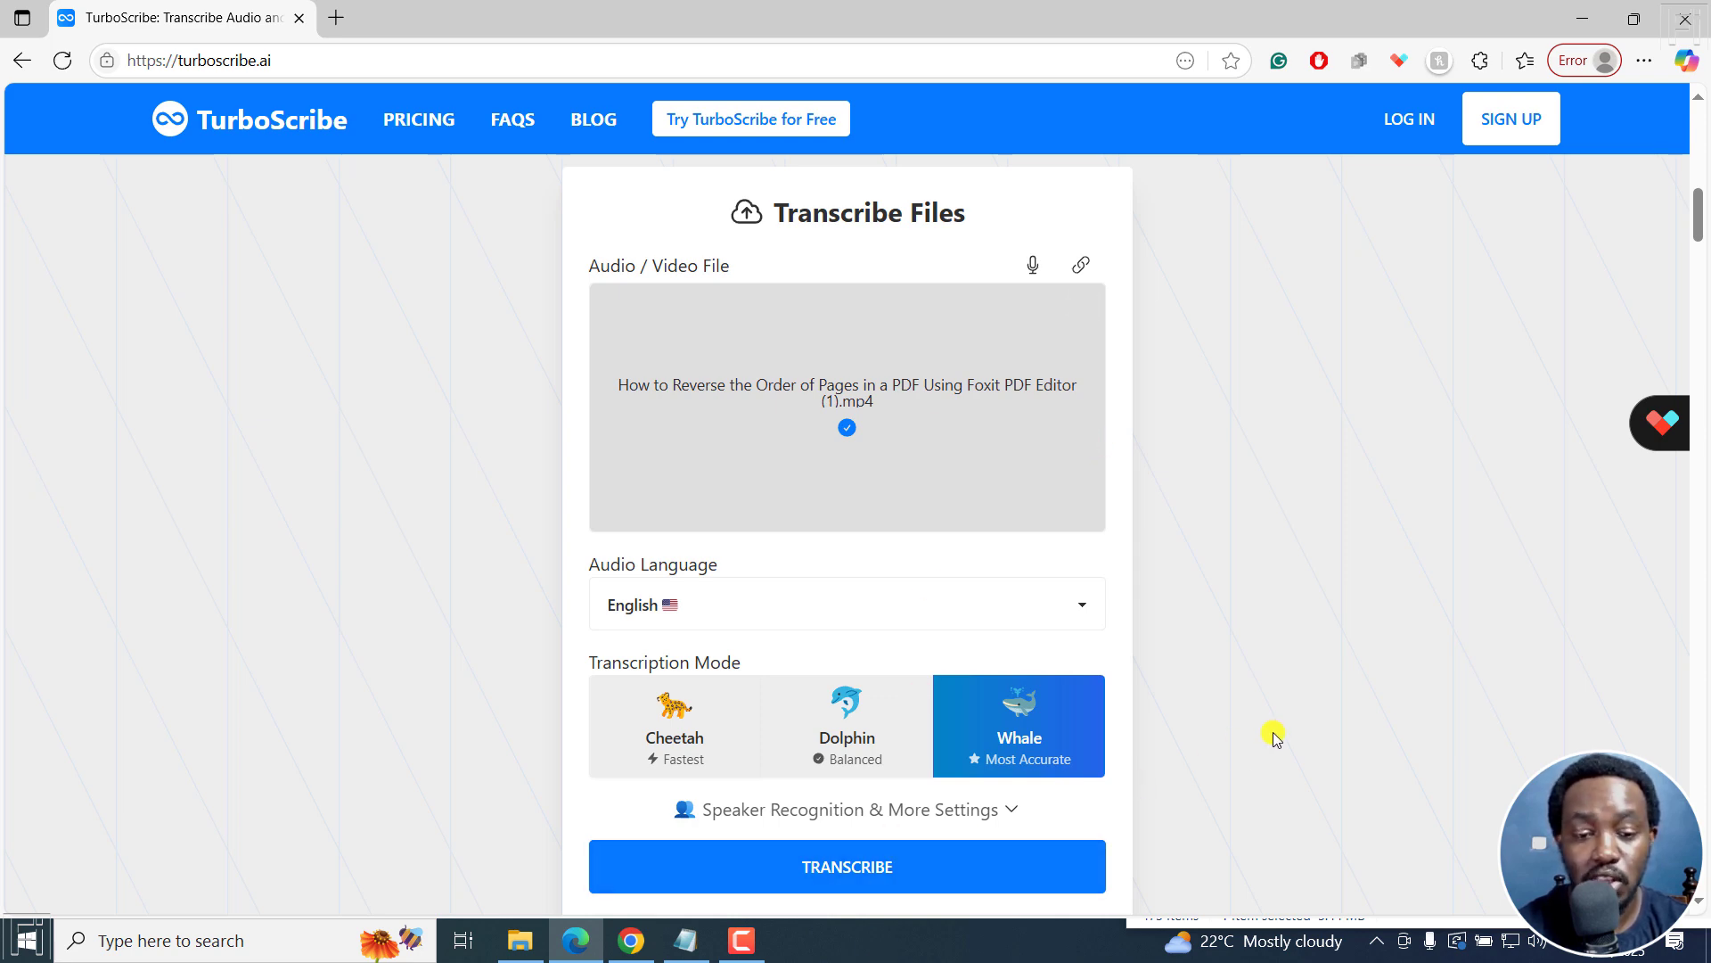
Step: Keep English as the audio language and try the Cheetah and Dolphin modes, settling on Whale
click(1081, 609)
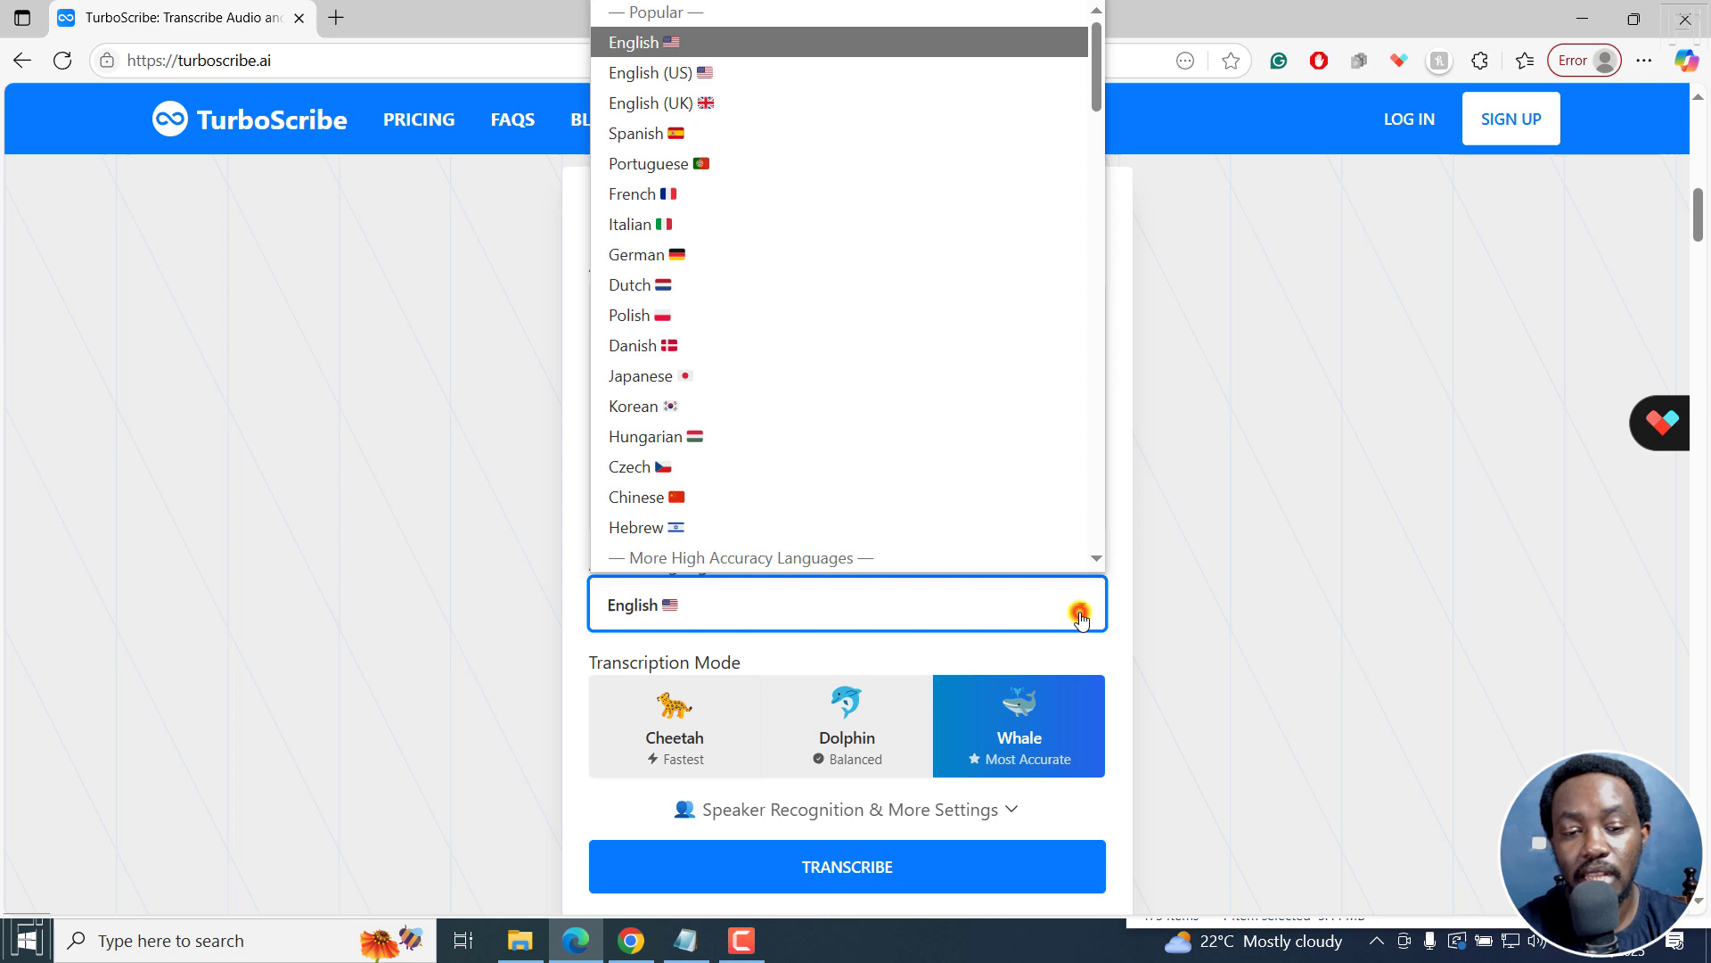
click(1224, 416)
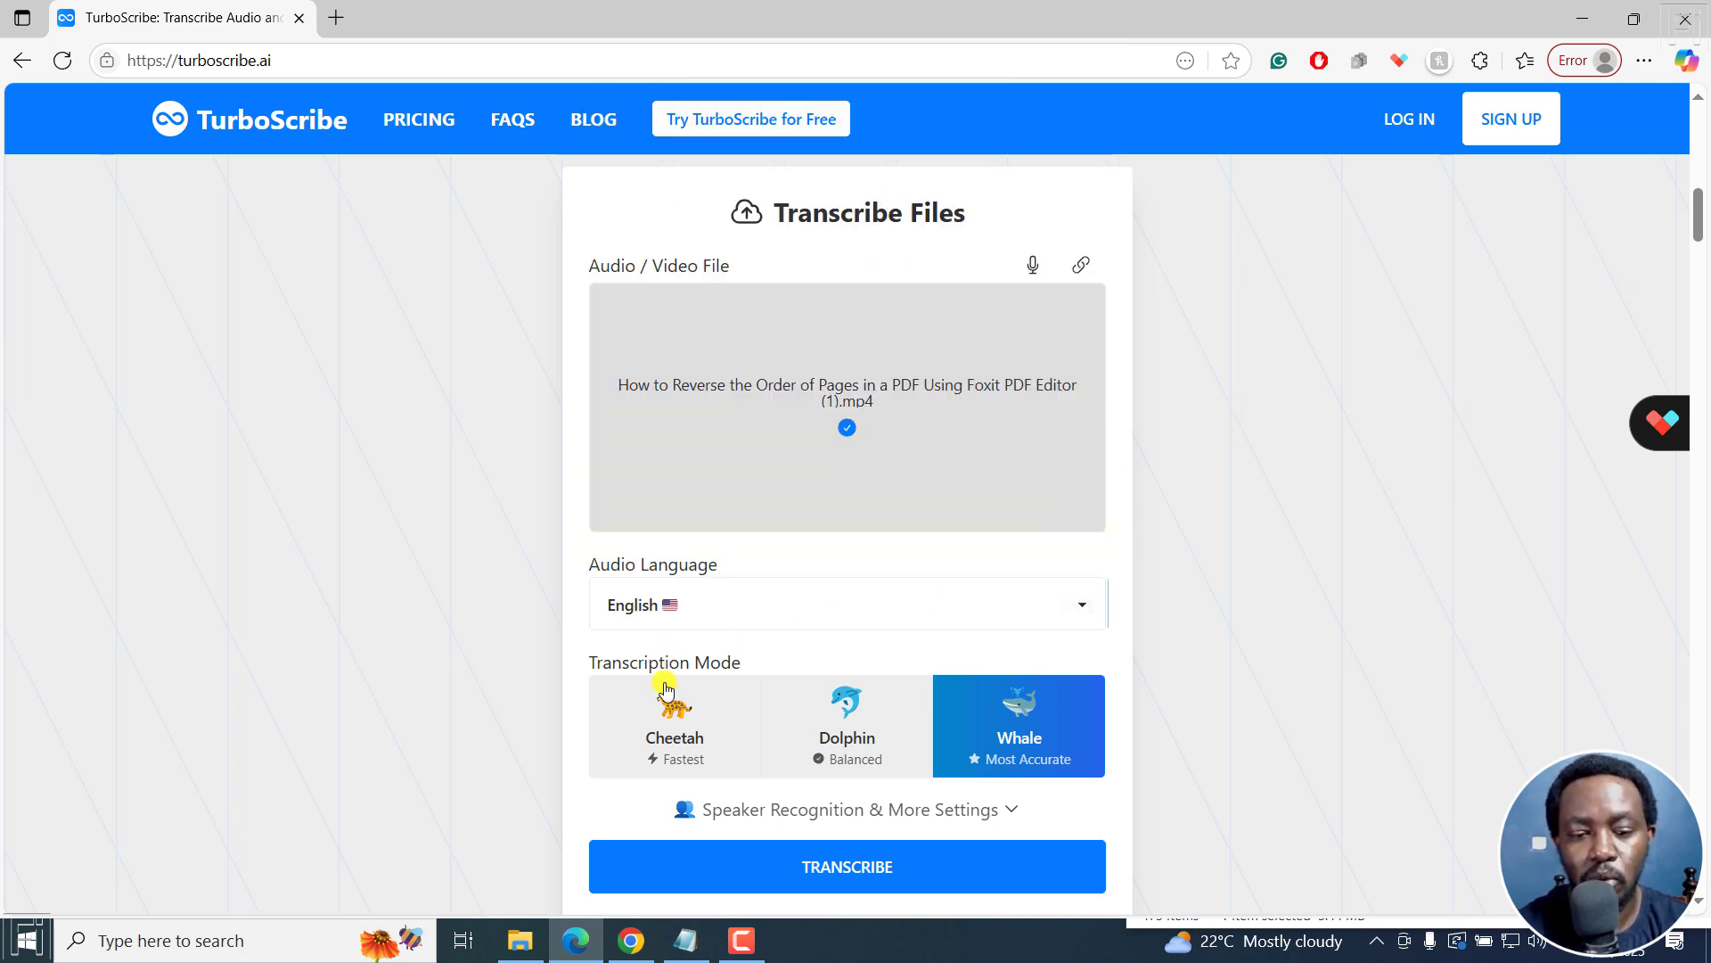
click(660, 740)
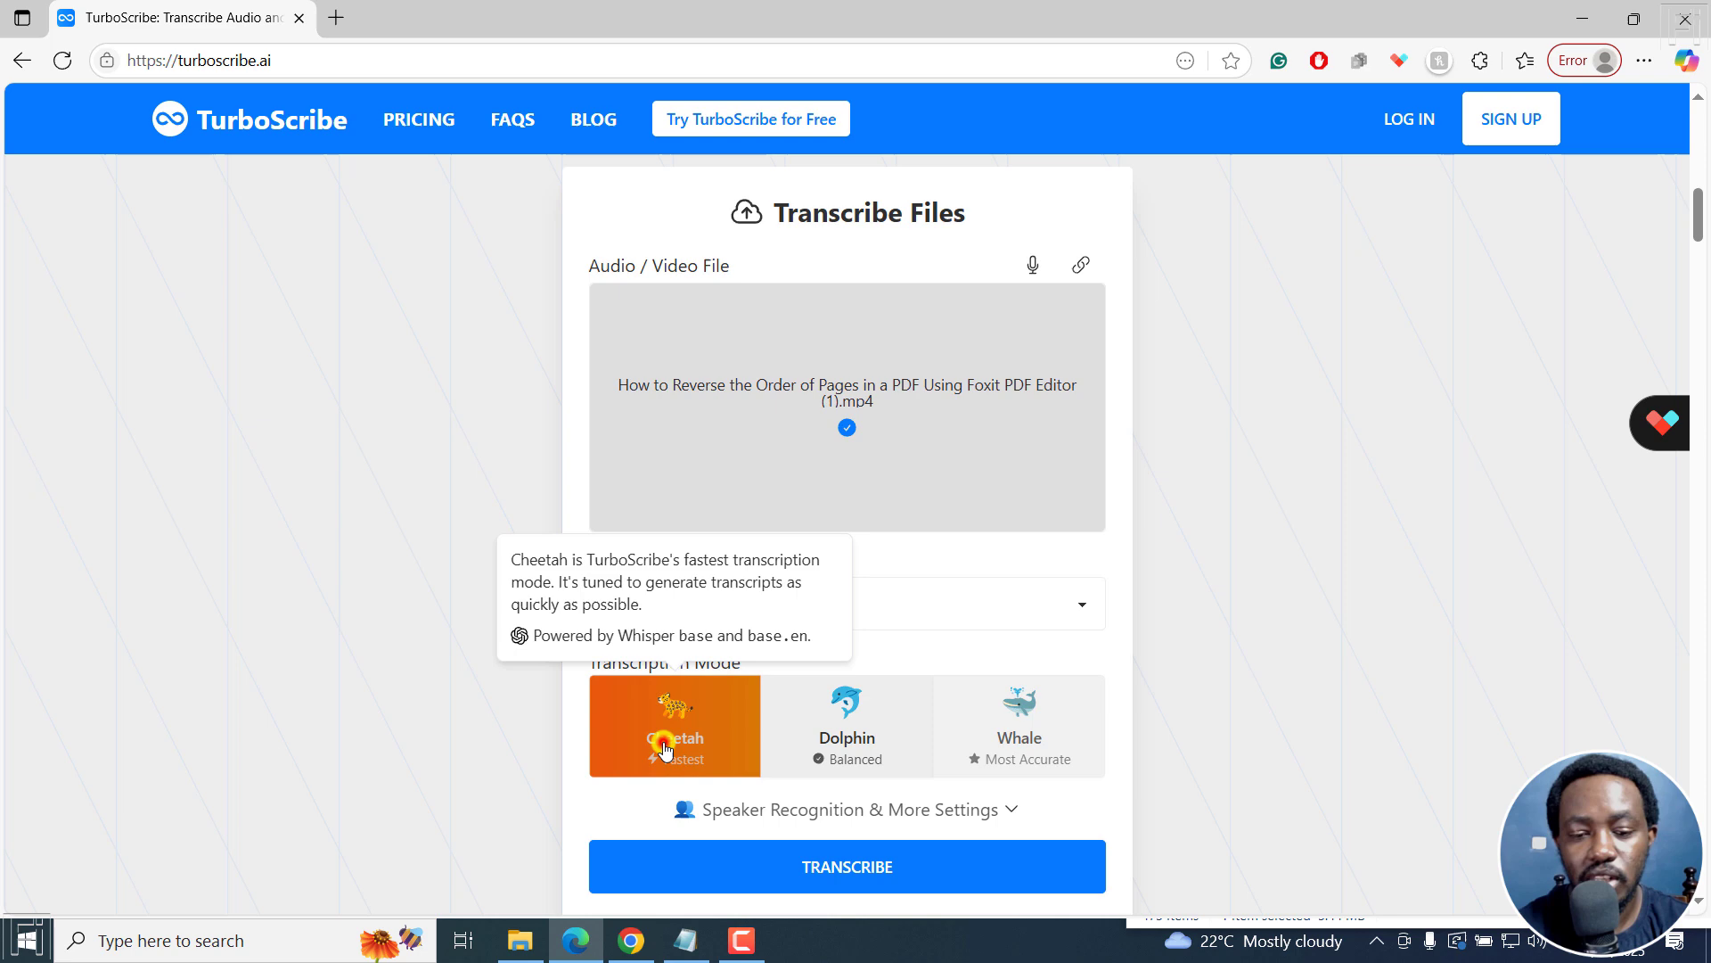
click(885, 738)
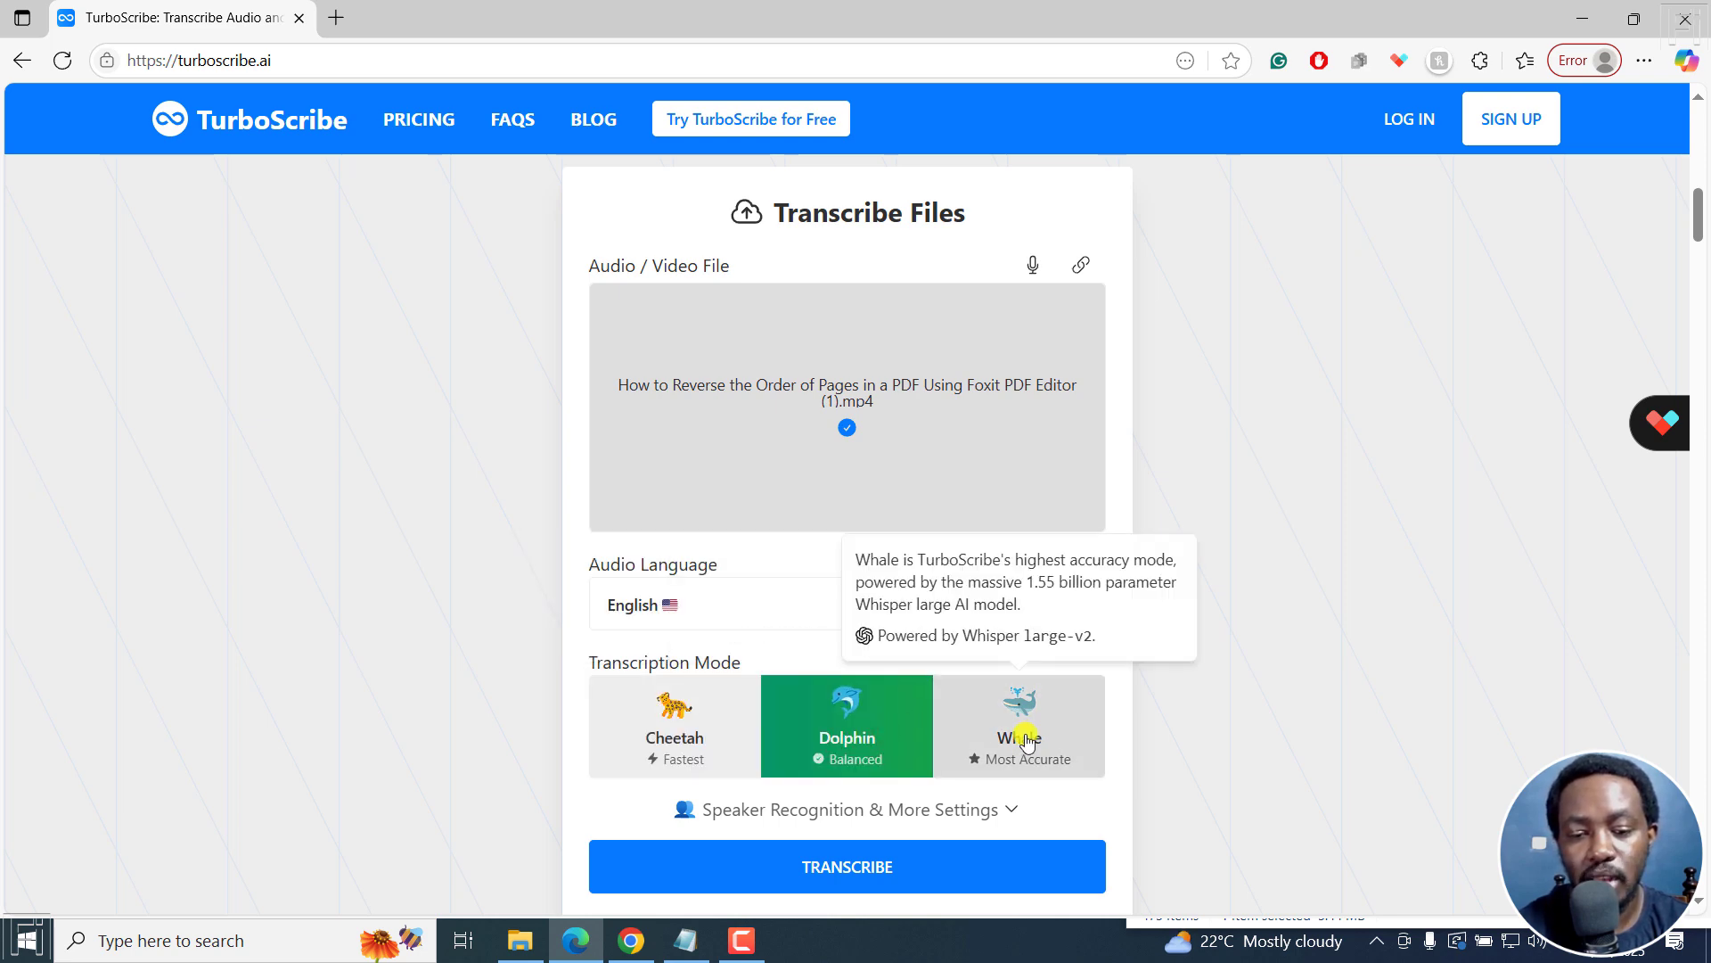
click(690, 727)
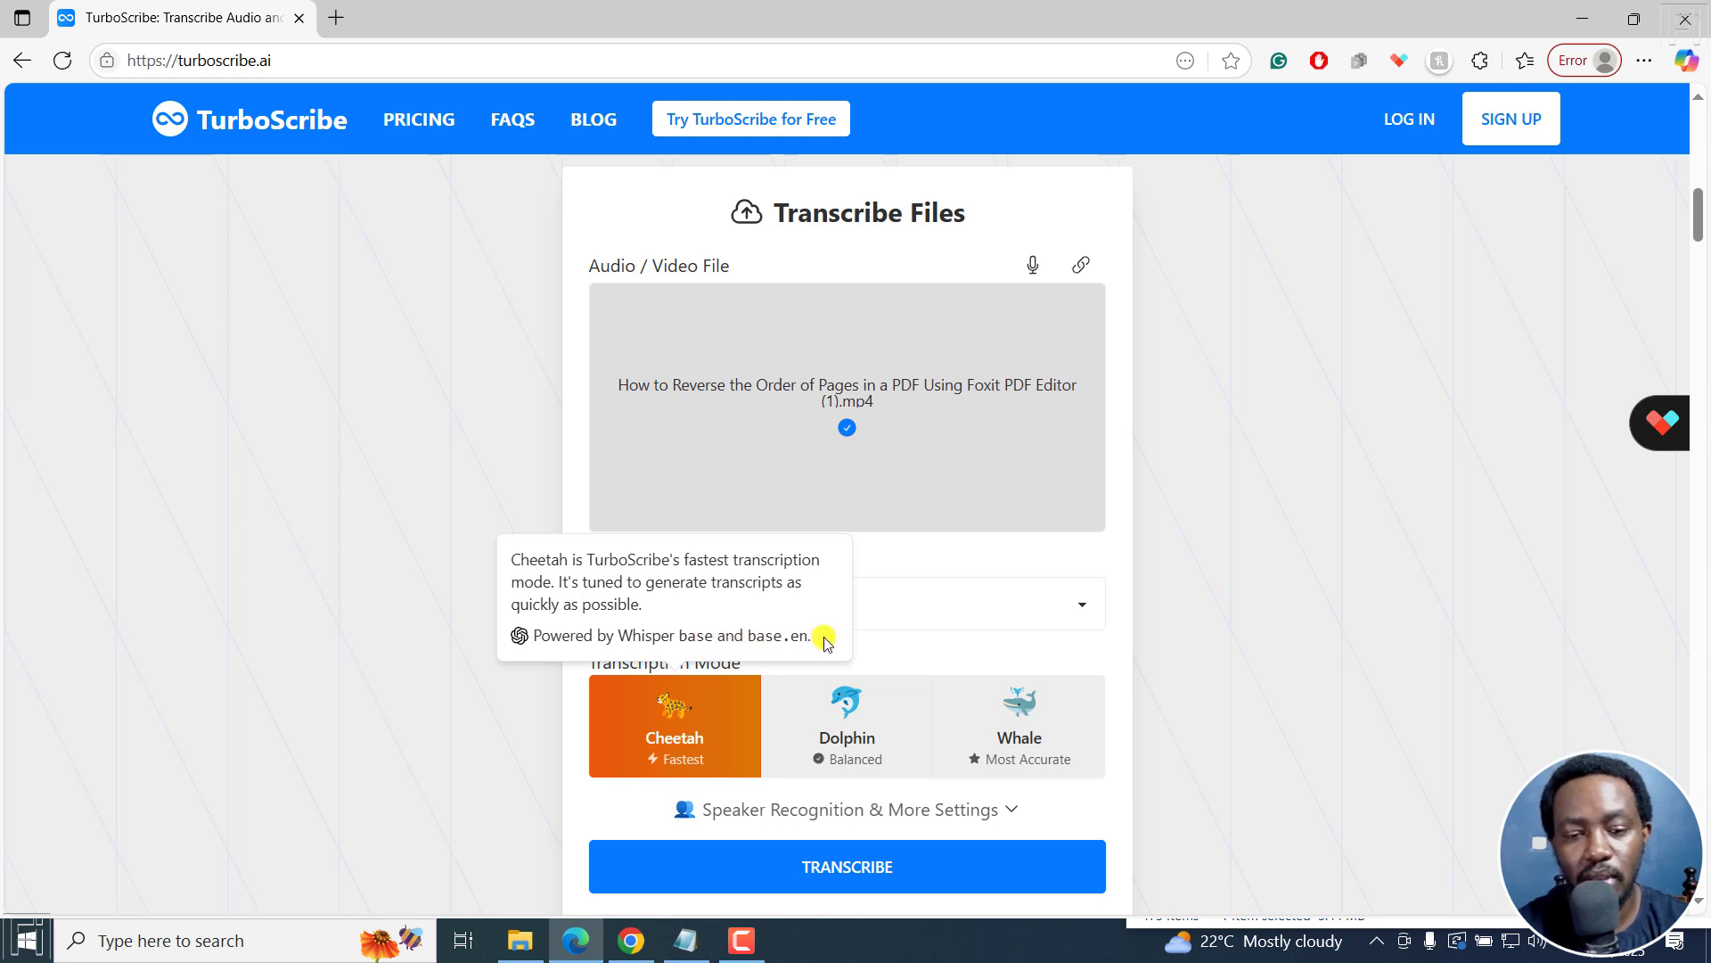
click(832, 697)
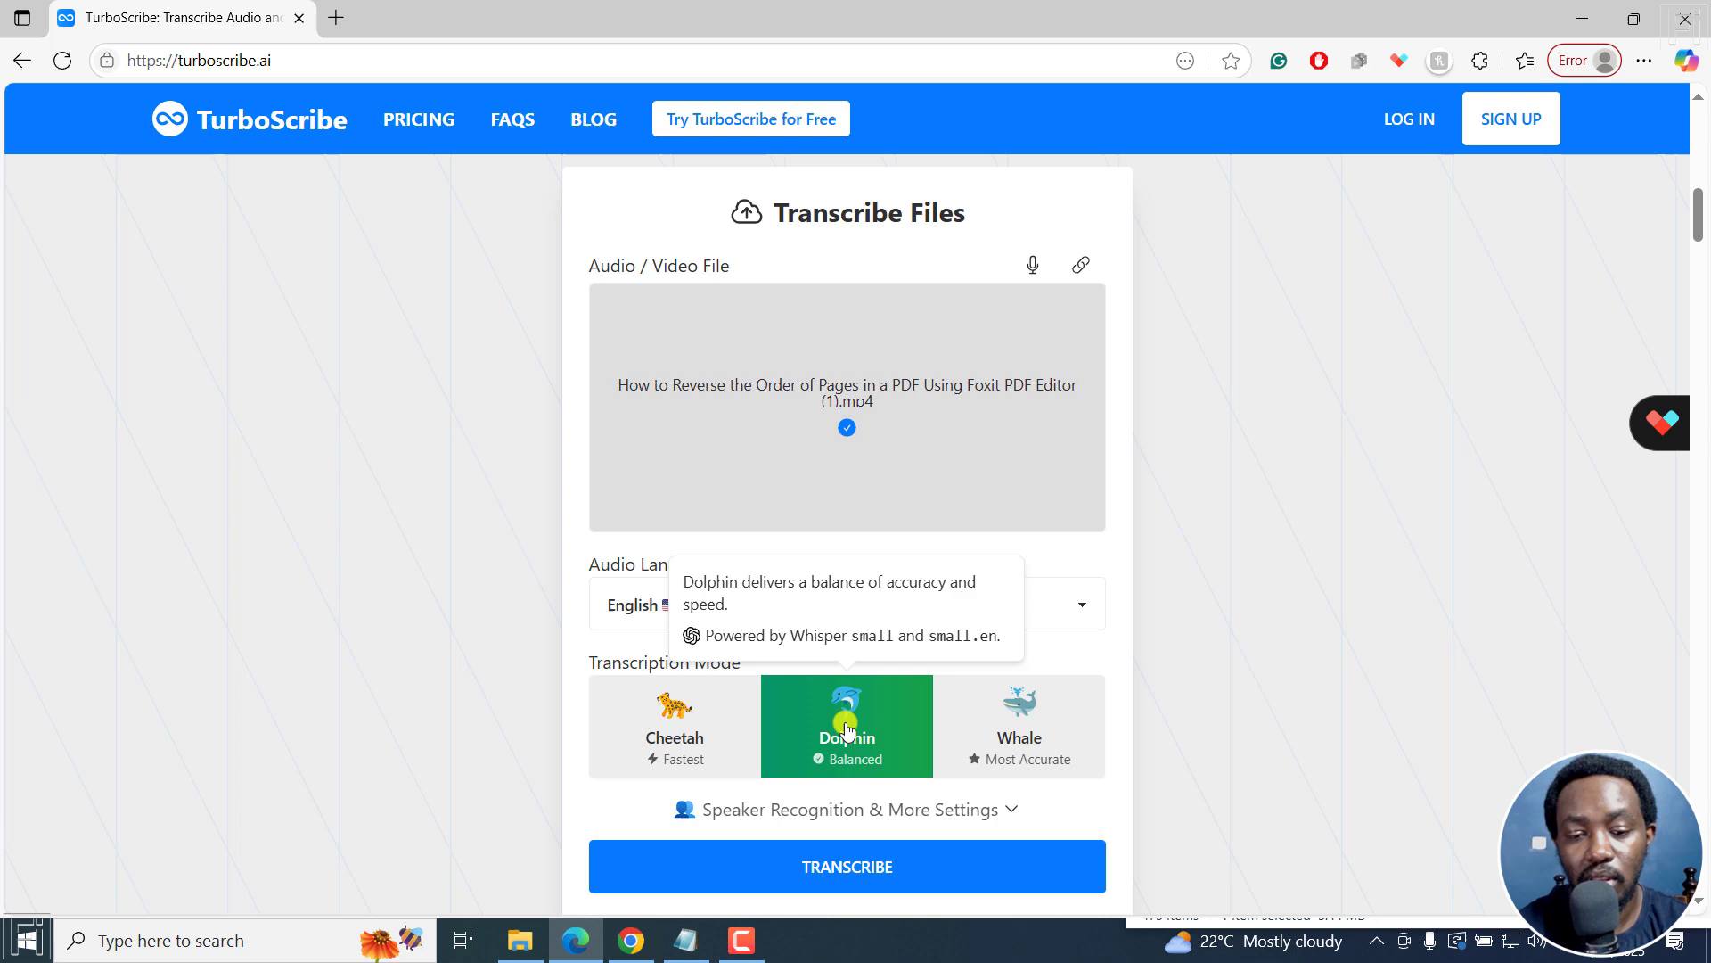
click(1038, 718)
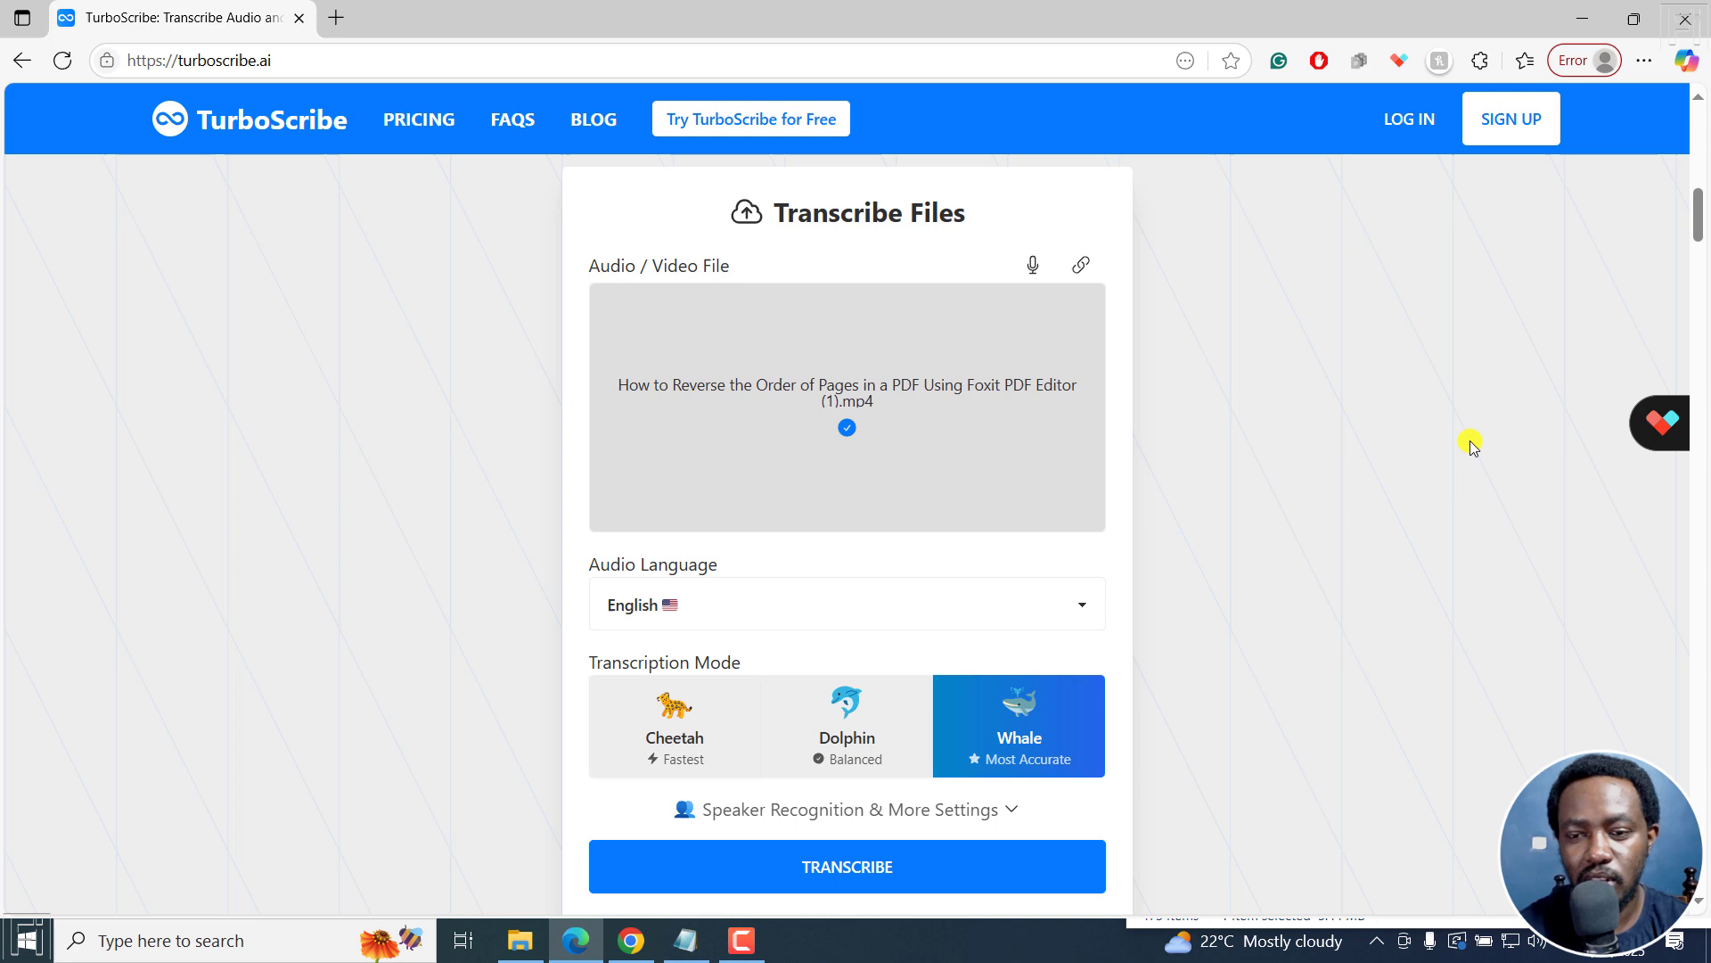
Step: Select Cheetah mode, expand Speaker Recognition & More Settings, and start the transcription
drag(1697, 207, 1696, 223)
click(666, 479)
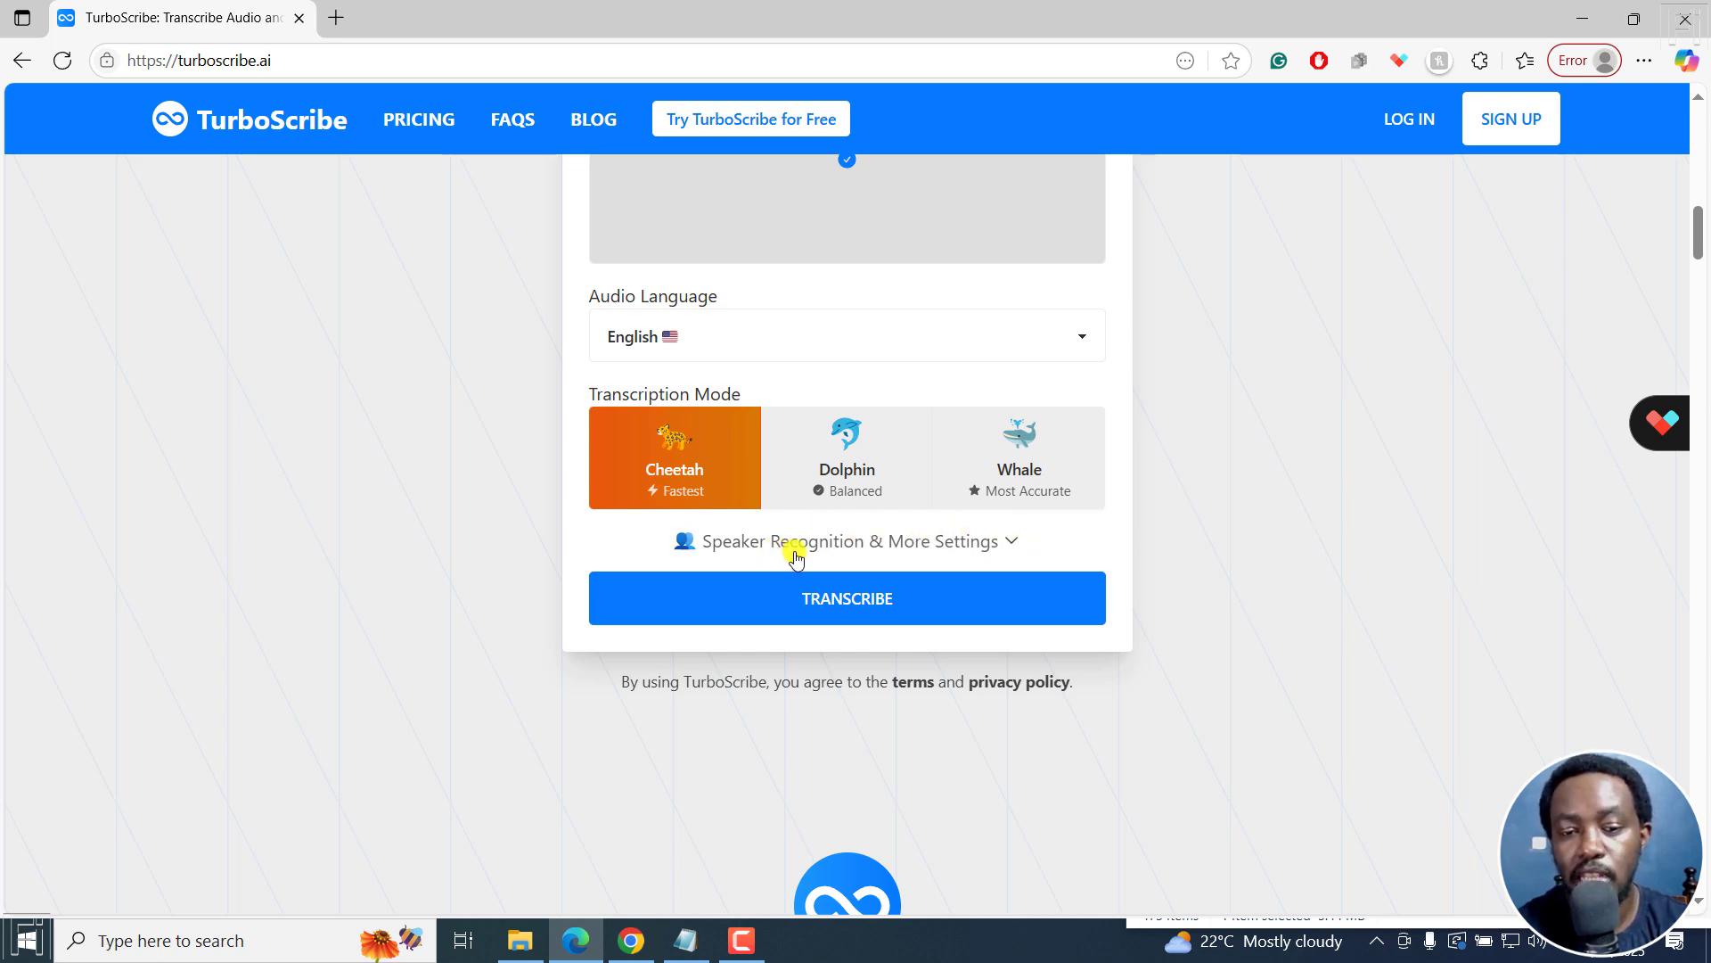
click(1009, 544)
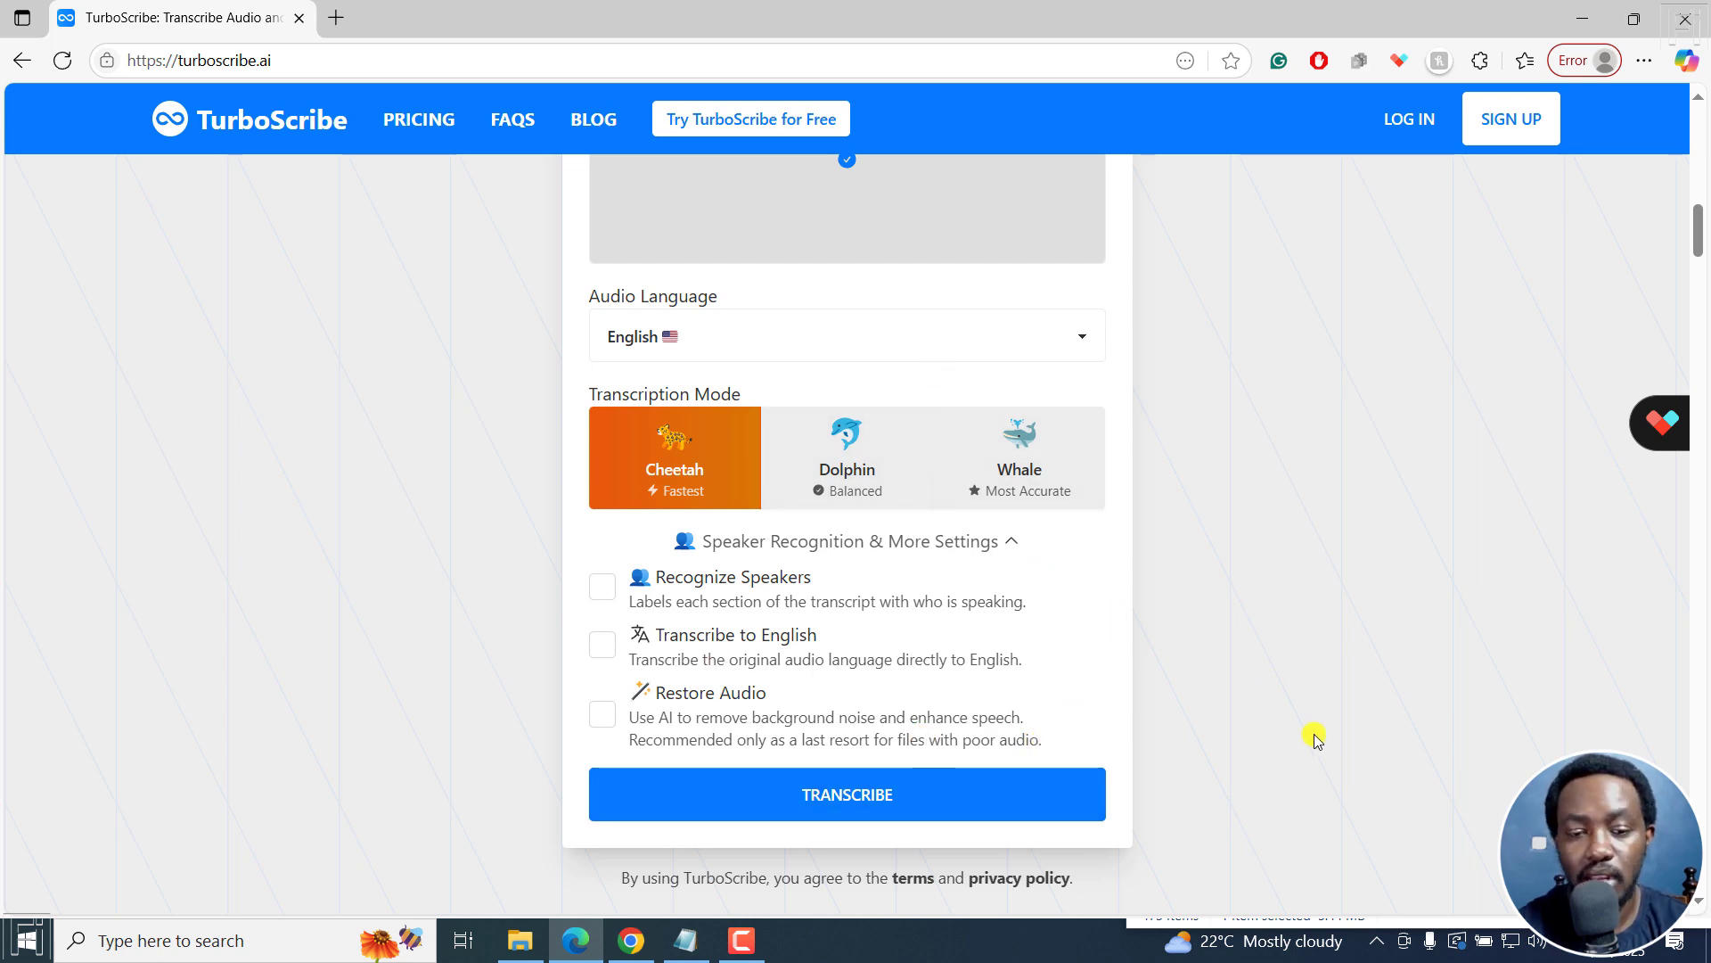
click(874, 794)
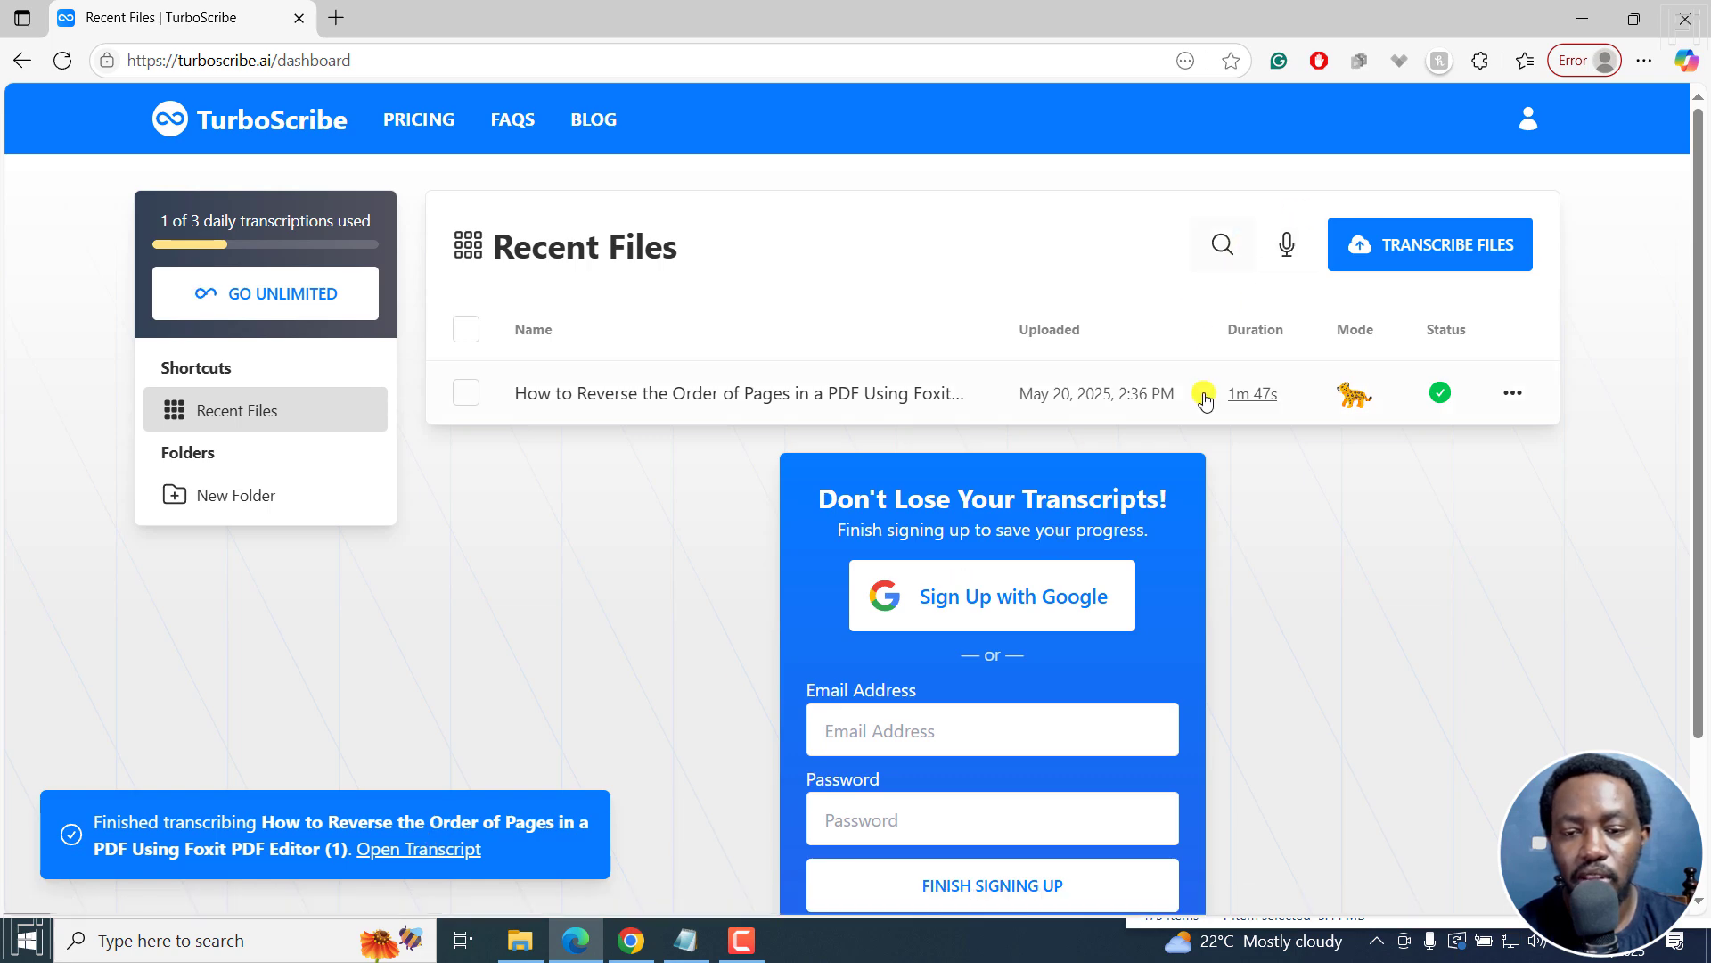
Step: Open the Foxit PDF video's finished transcript from Recent Files
click(771, 395)
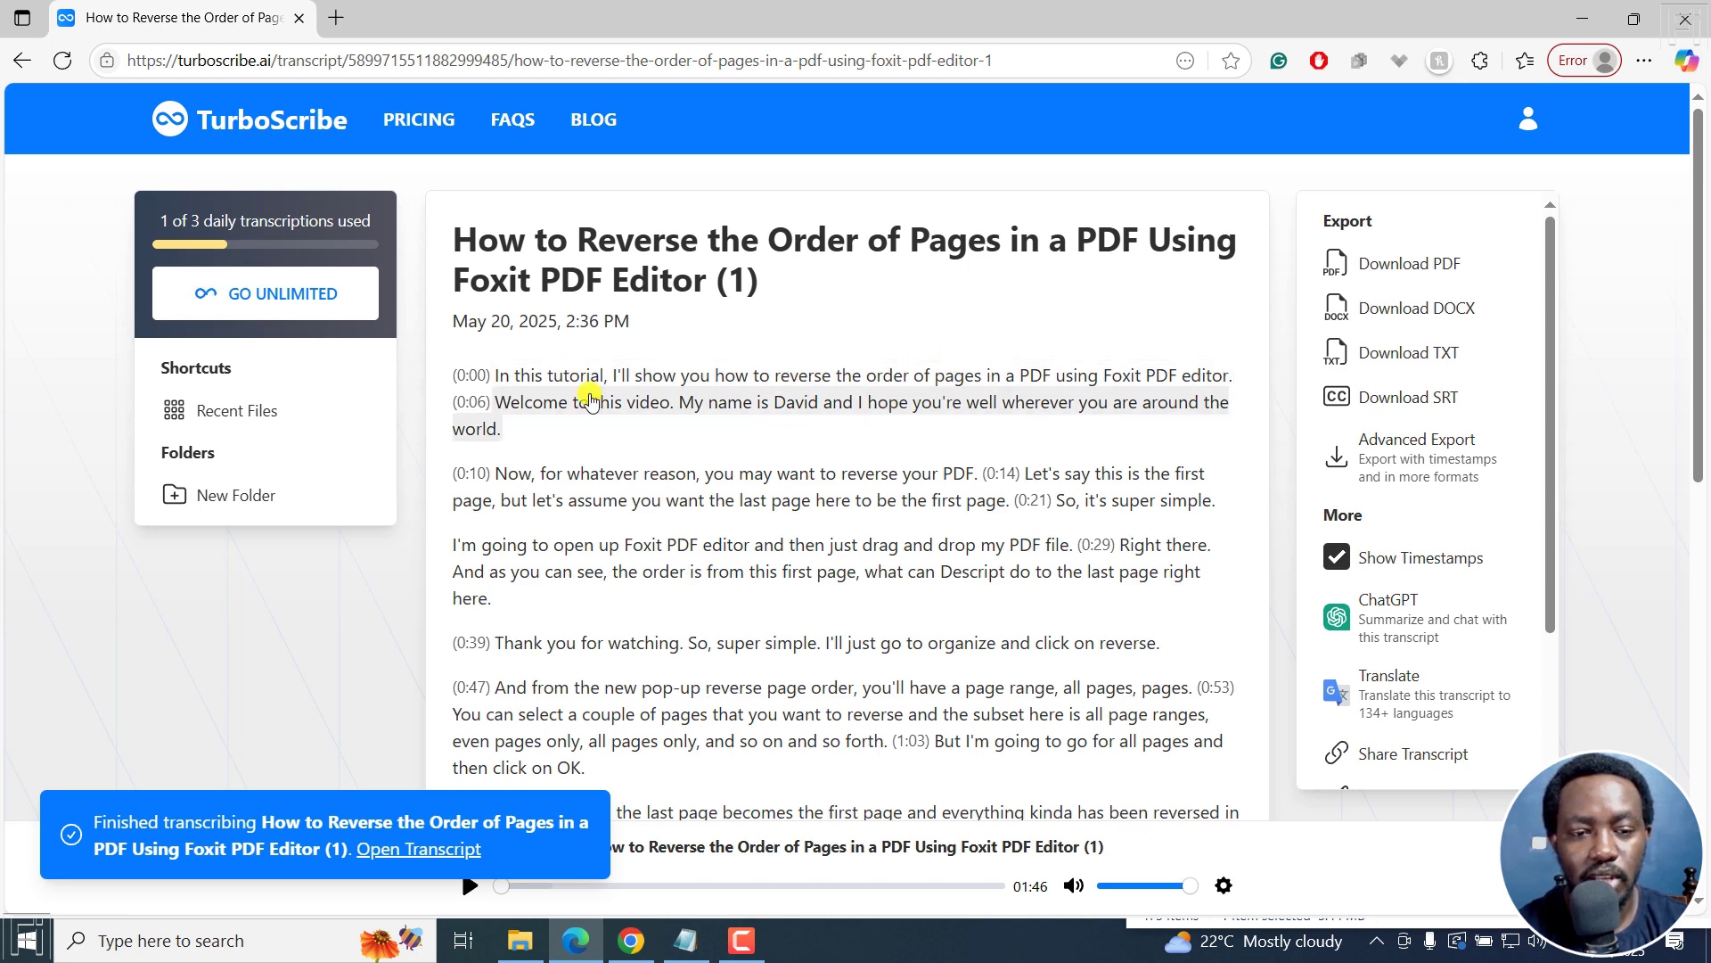
Step: Check the audio against the text, playing from the start and from 'If we go', then return to the top
click(508, 377)
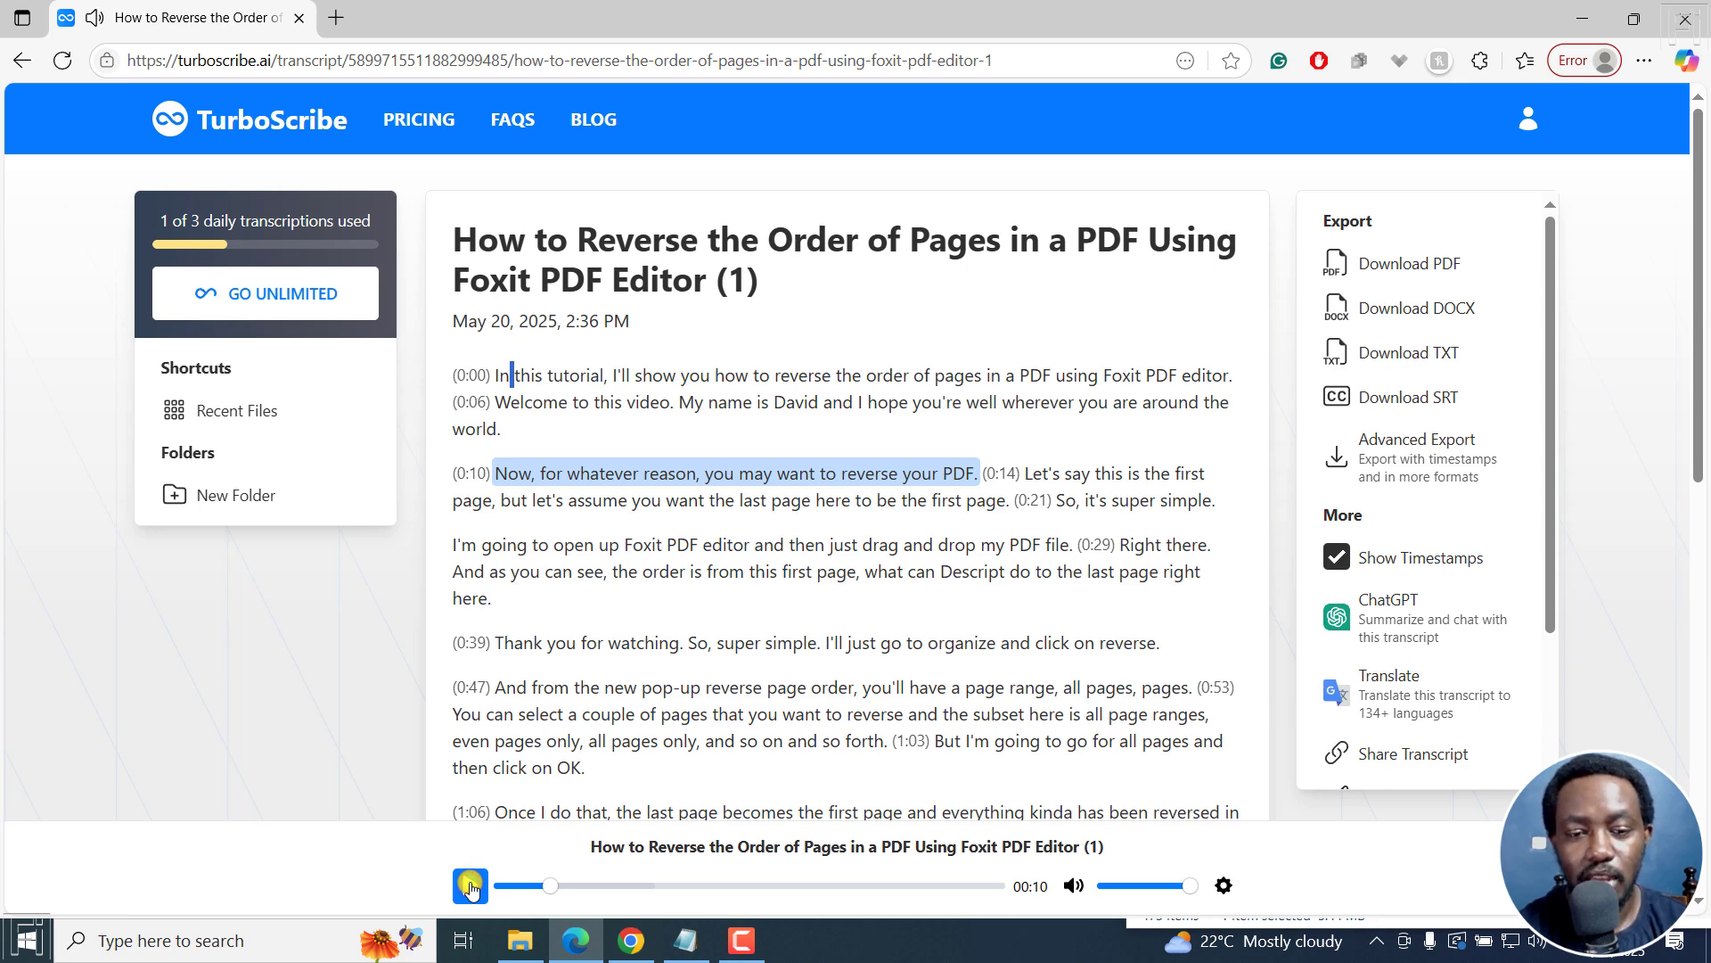
click(471, 885)
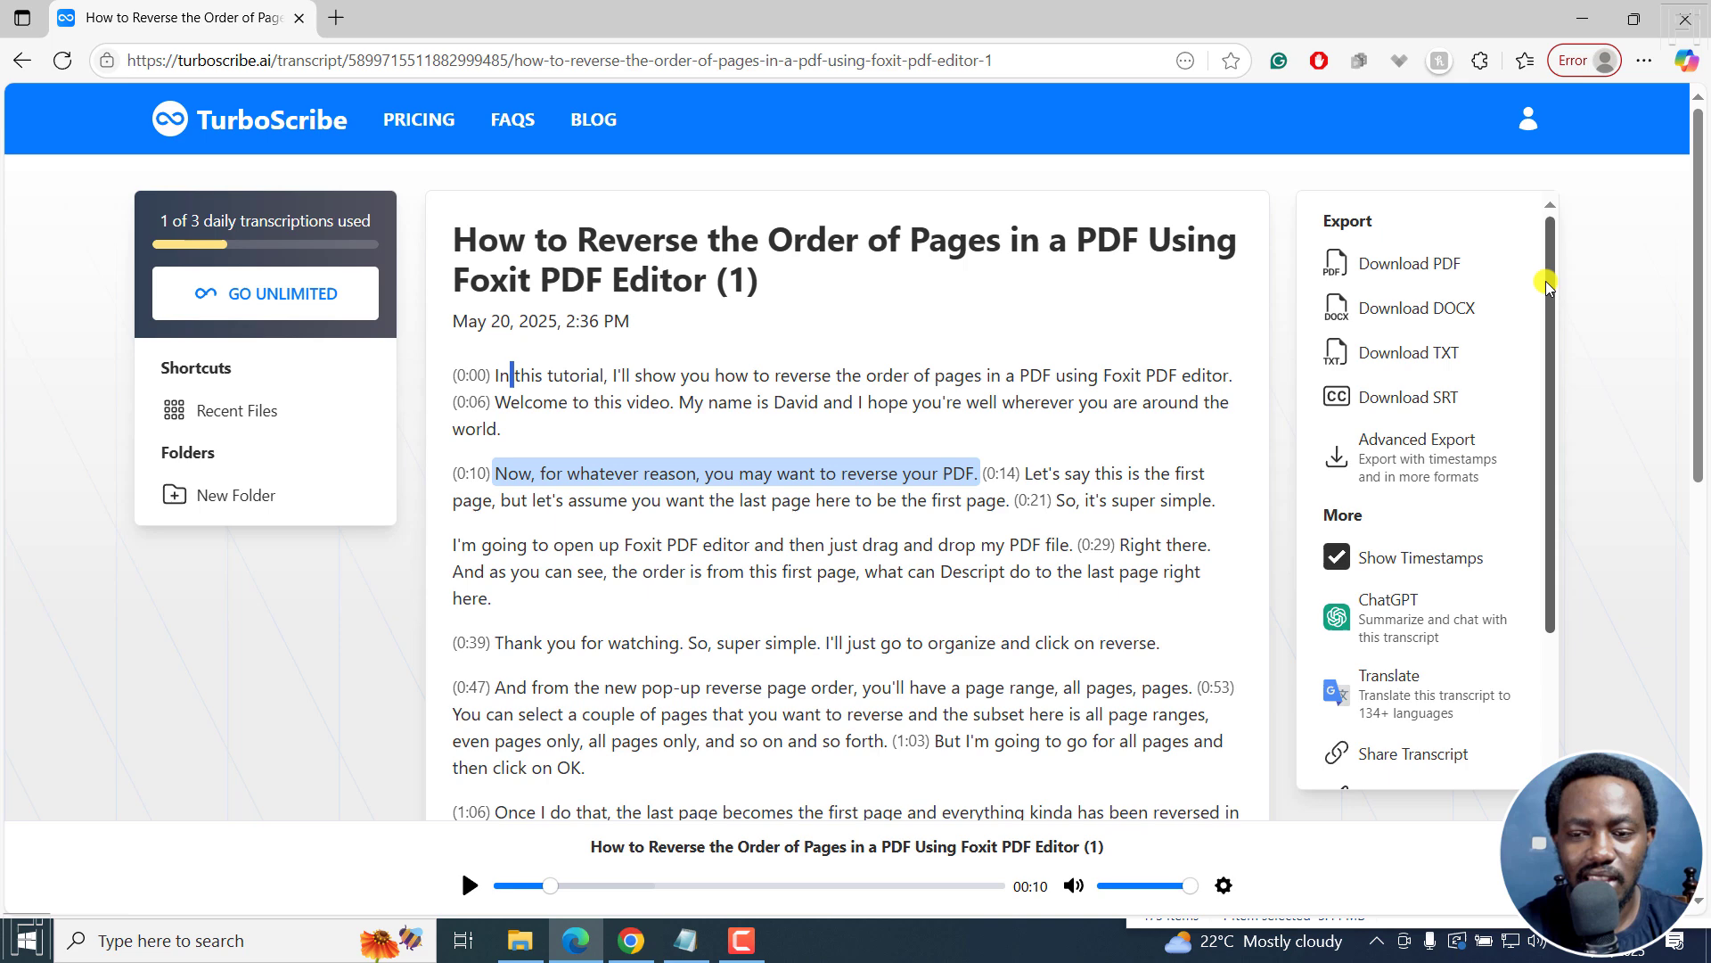
drag(1545, 281, 1549, 379)
drag(1702, 241, 1703, 416)
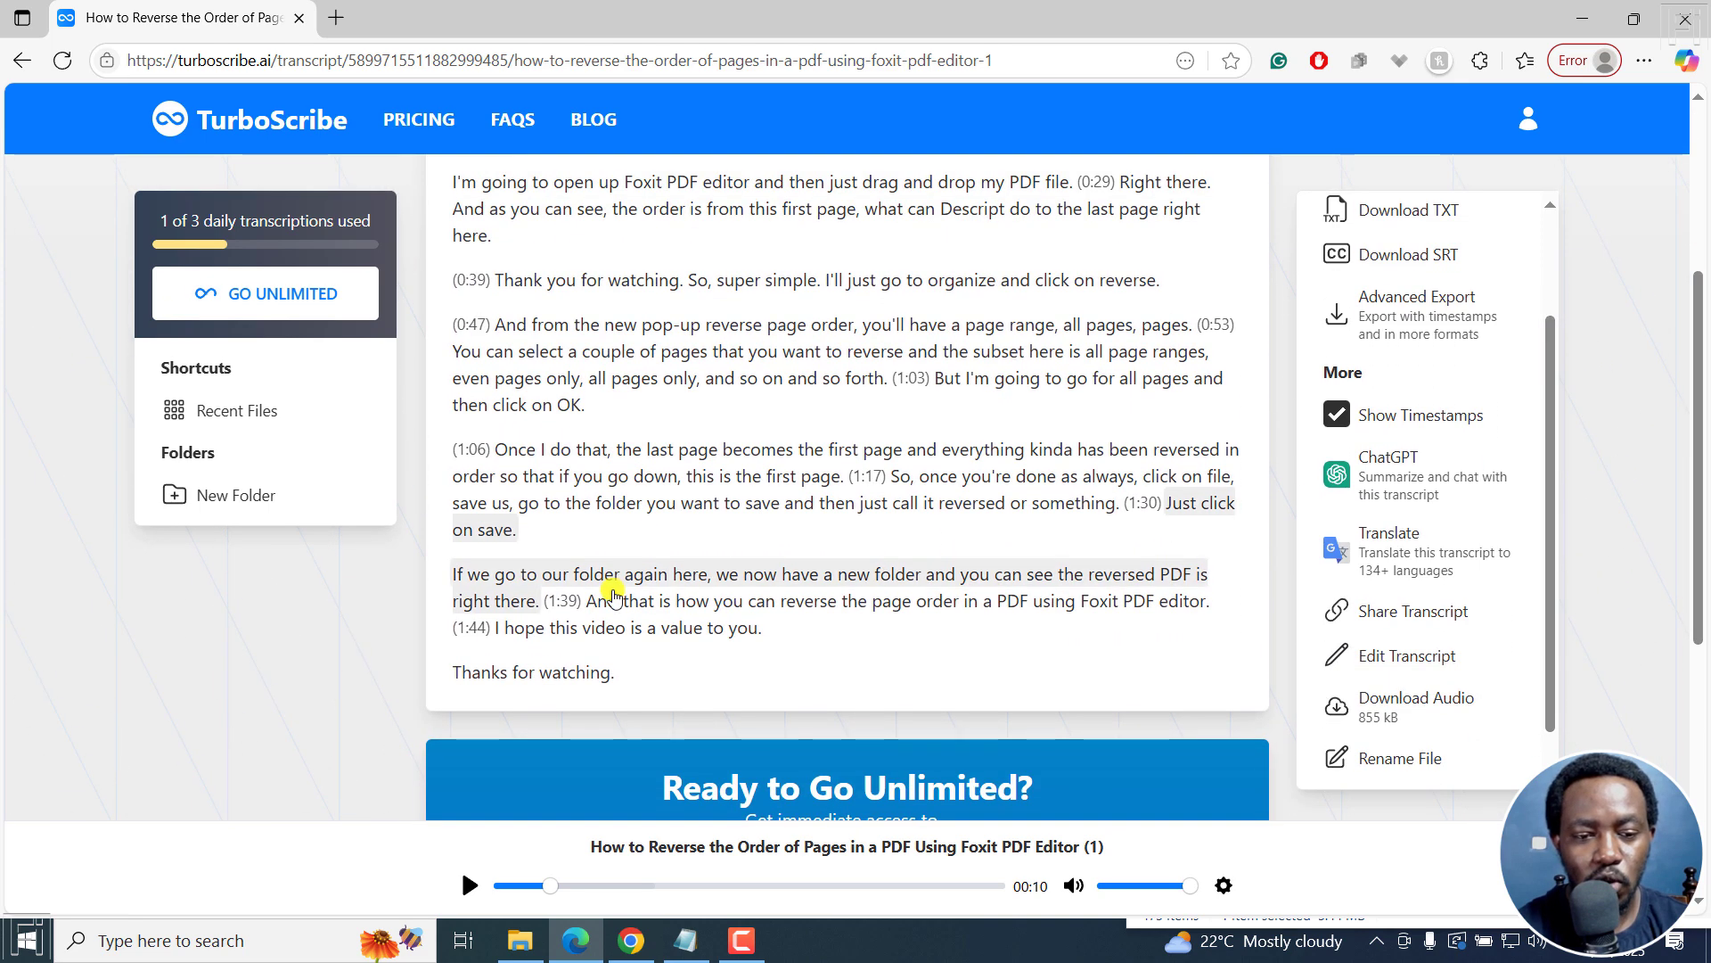
click(482, 577)
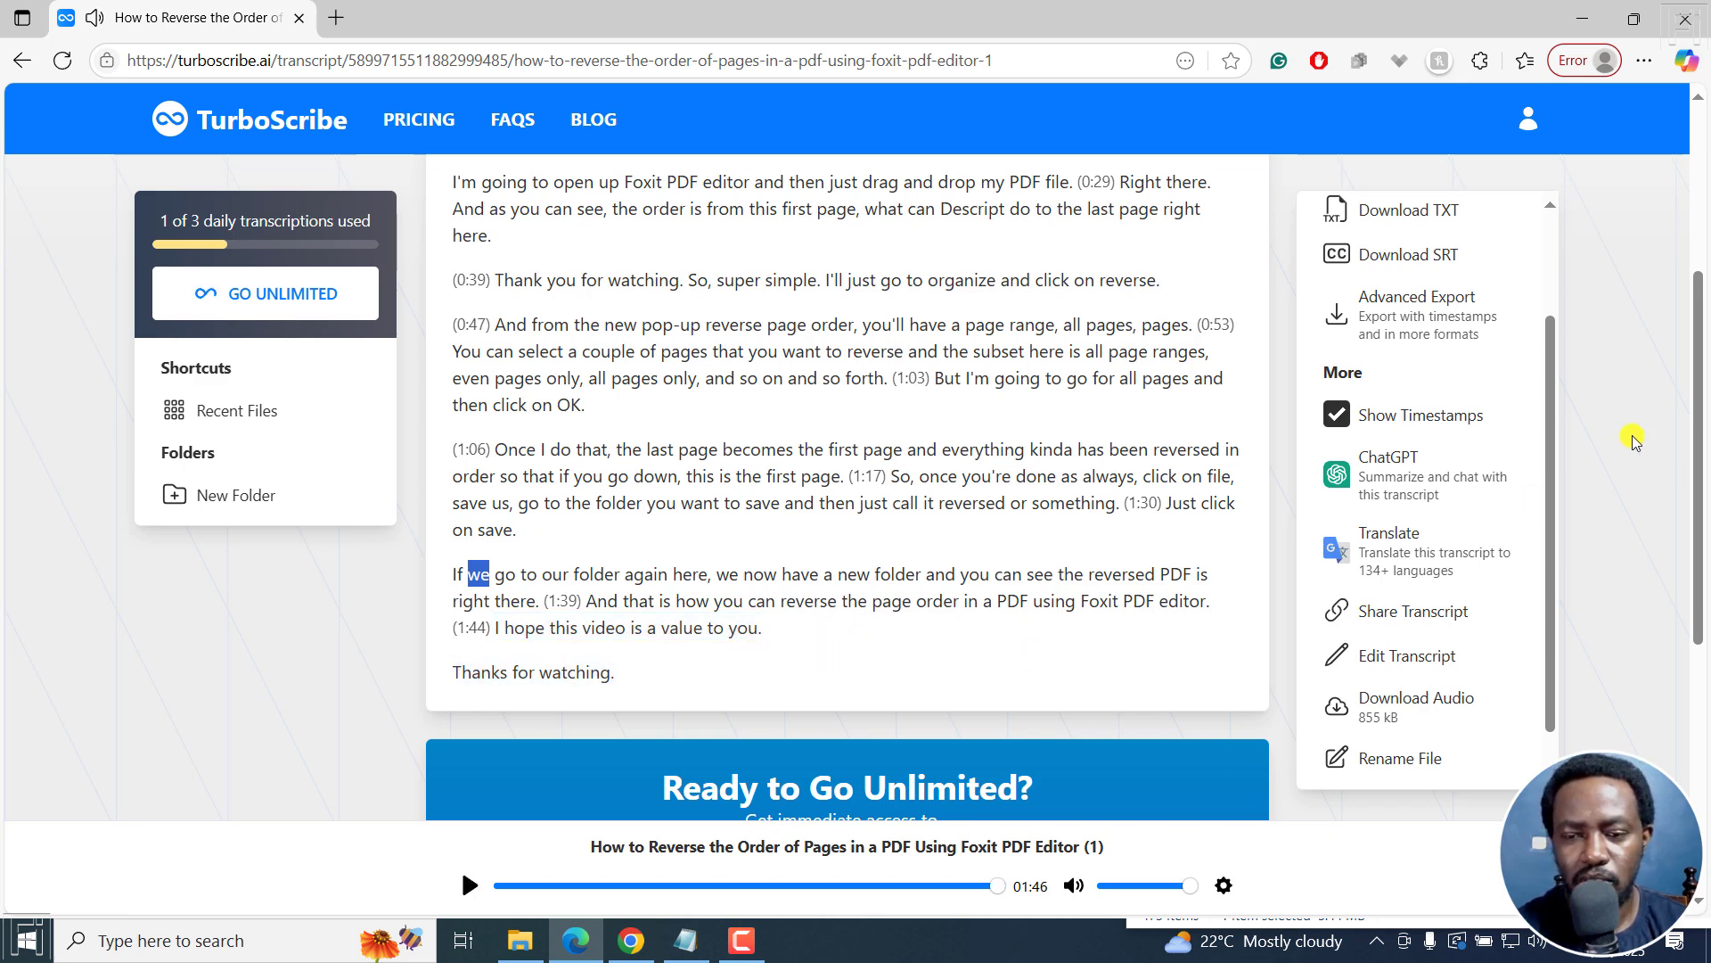
scroll(1552, 410, up, 1)
drag(1552, 410, 1572, 230)
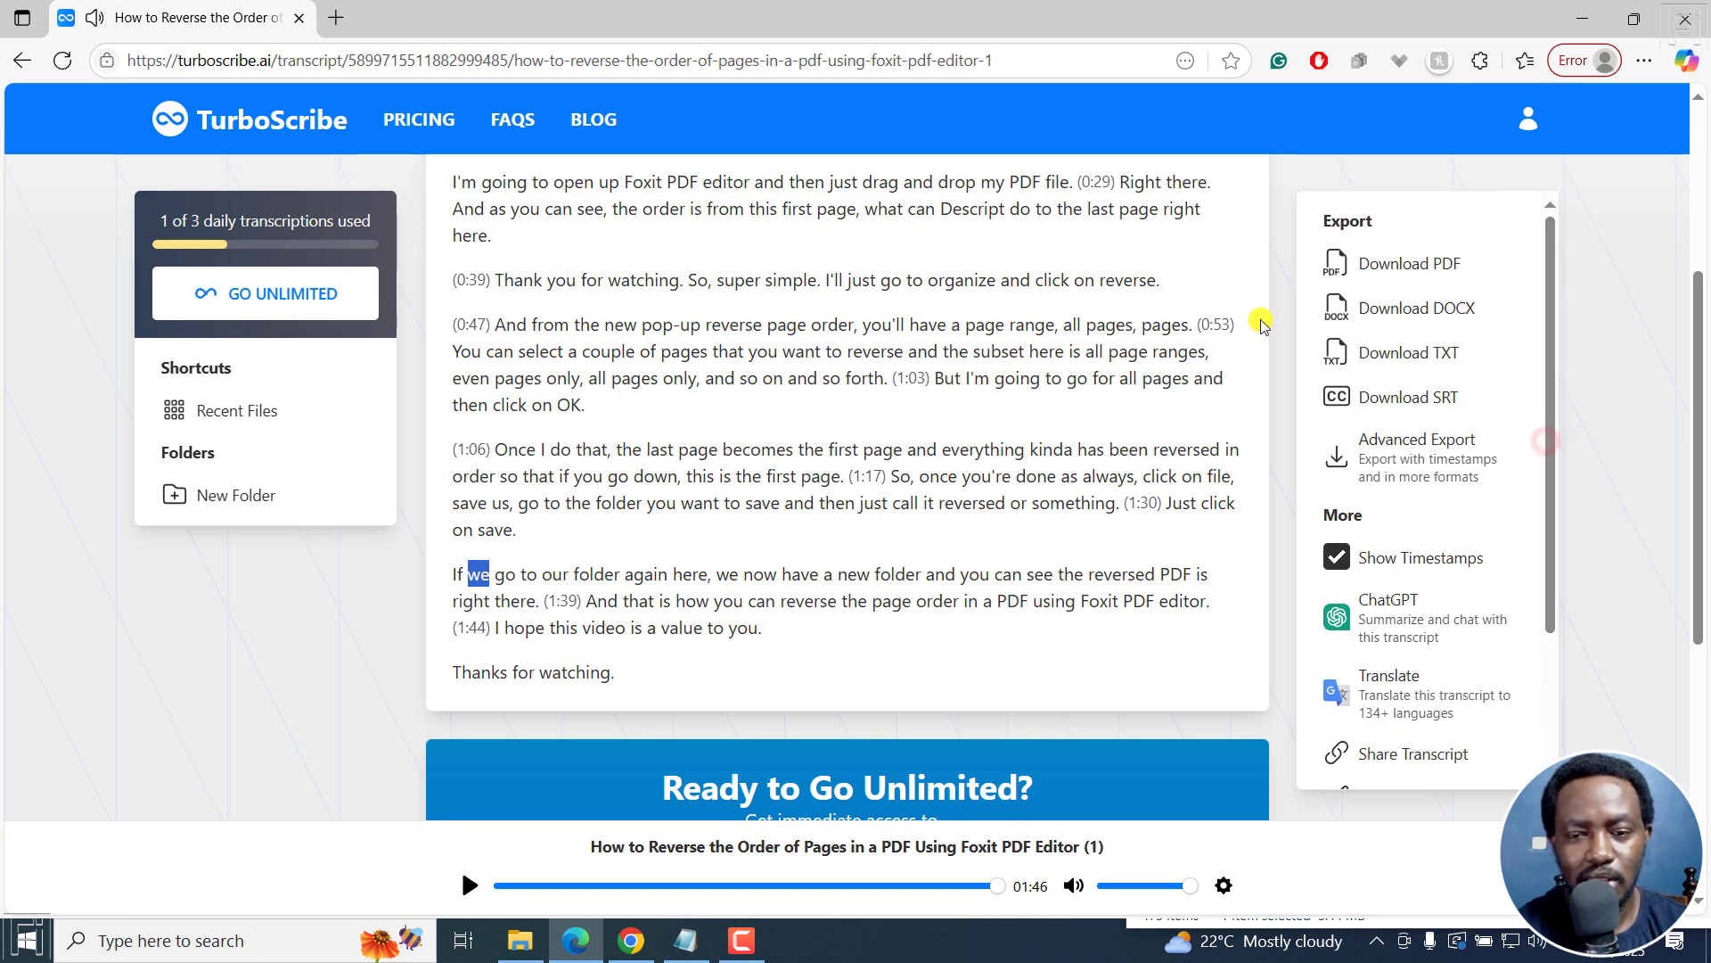
scroll(1703, 379, up, 4)
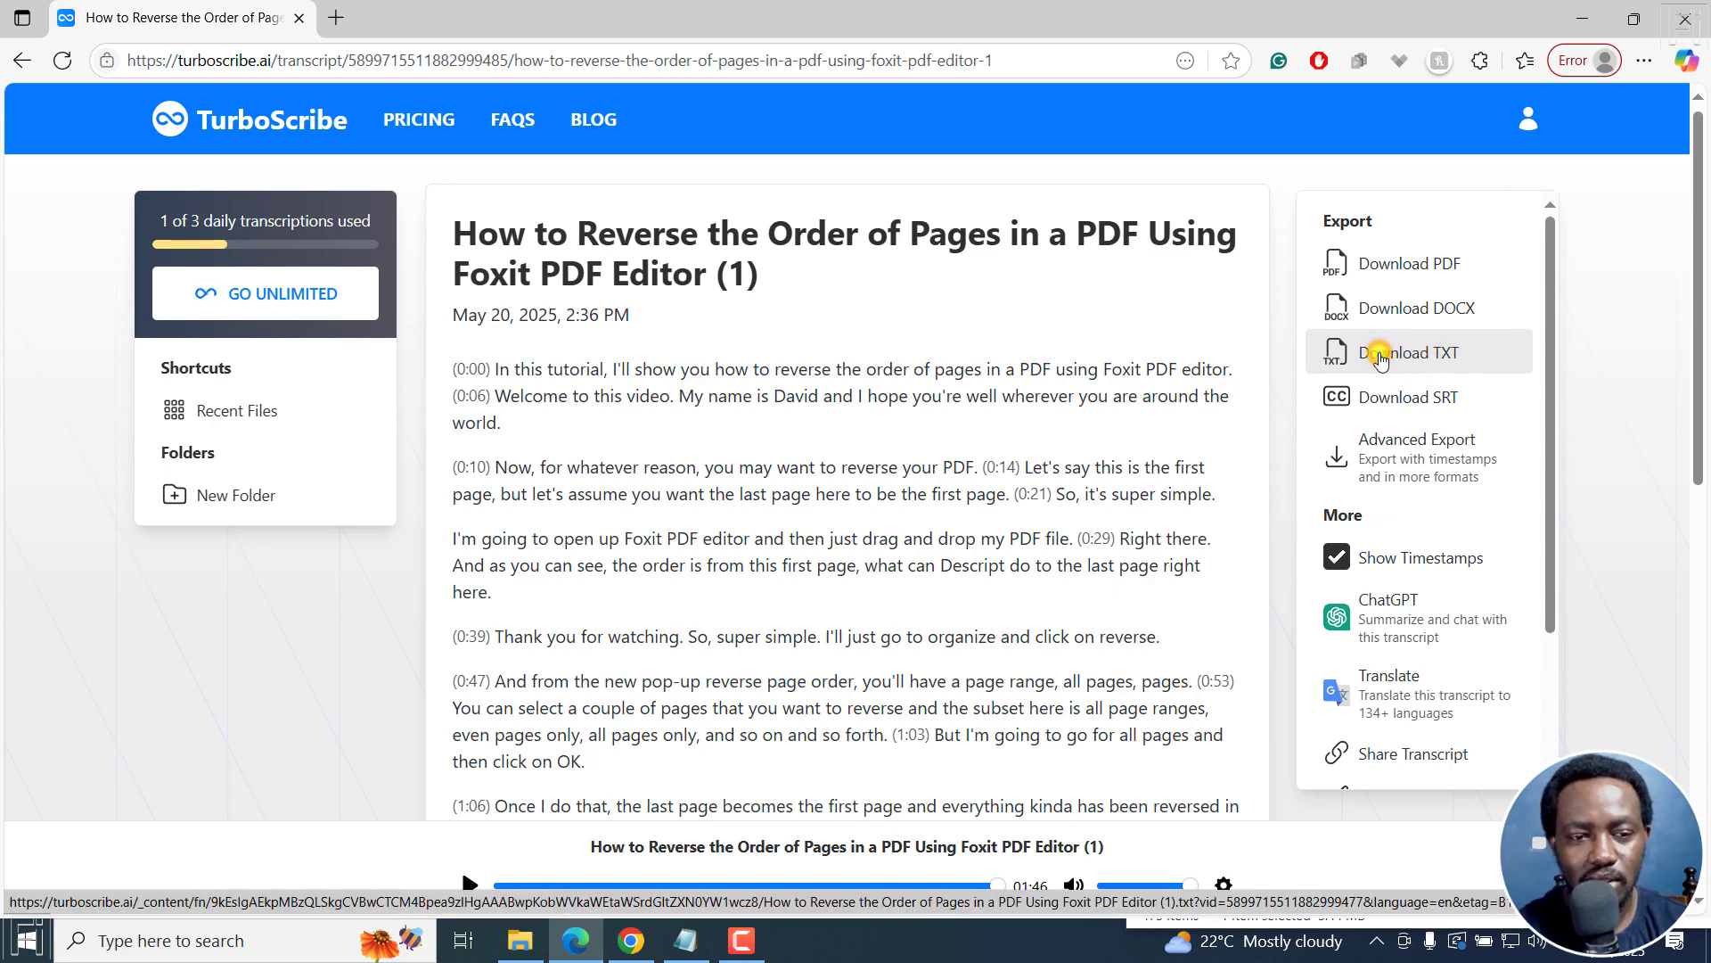
Step: Download the transcript as TXT, open it in Notepad, delete the top watermark line and save
click(1380, 356)
click(1347, 148)
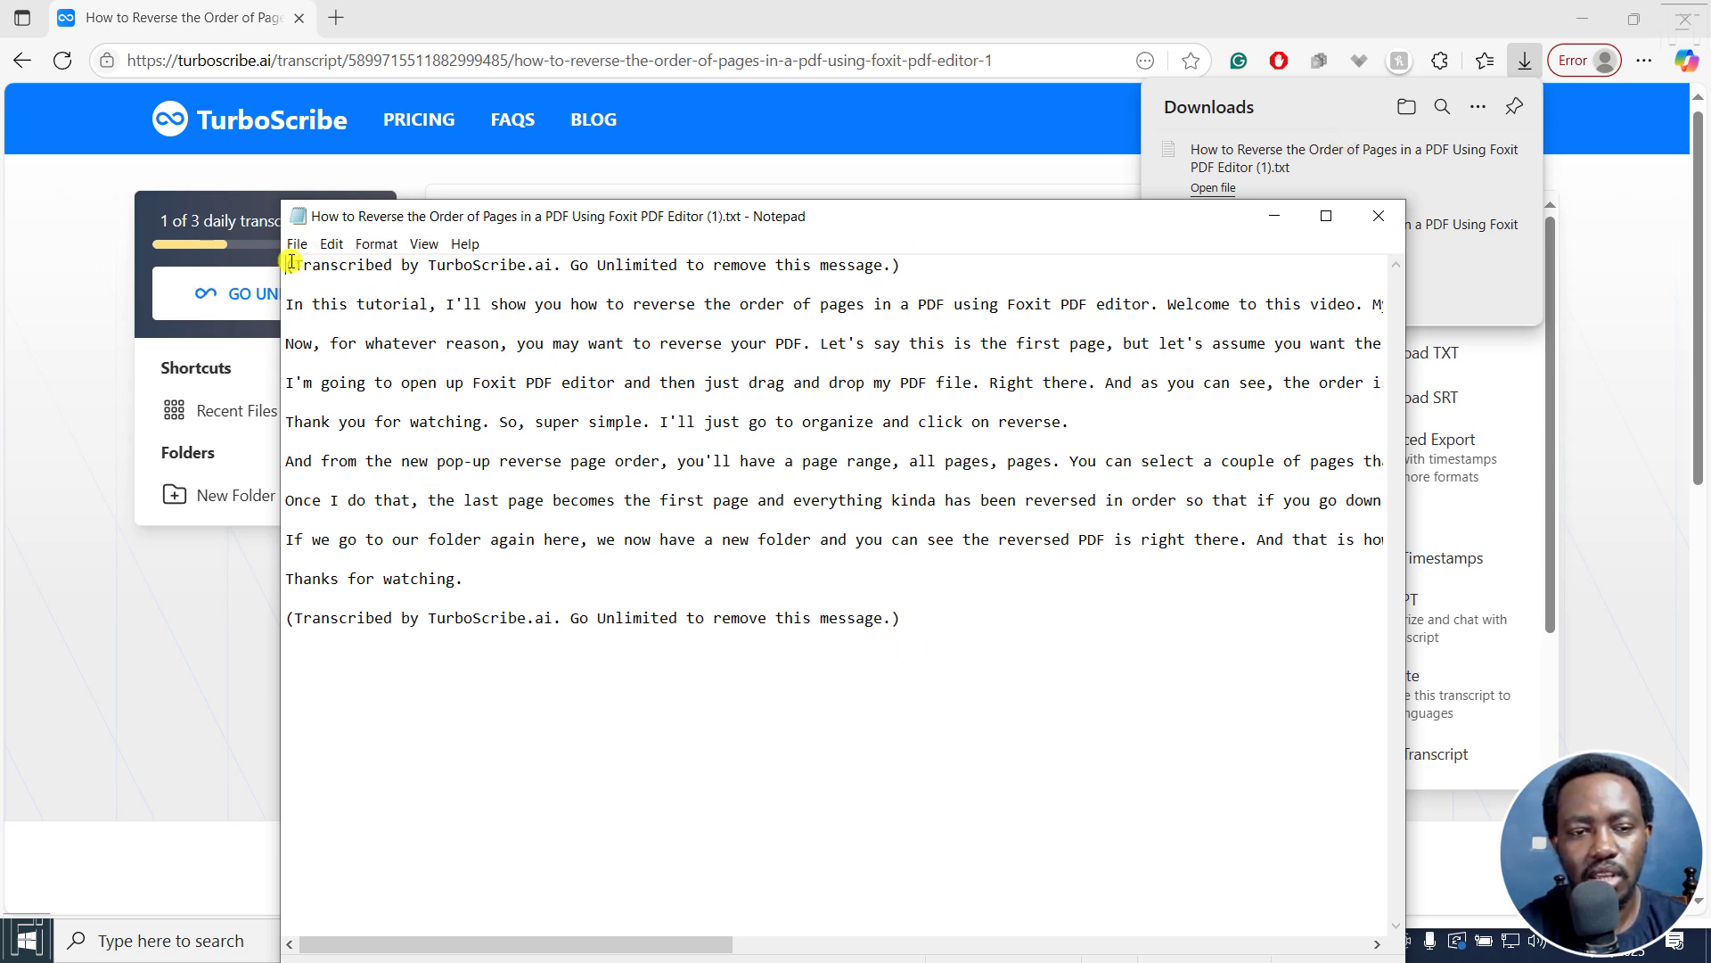
drag(288, 267, 933, 271)
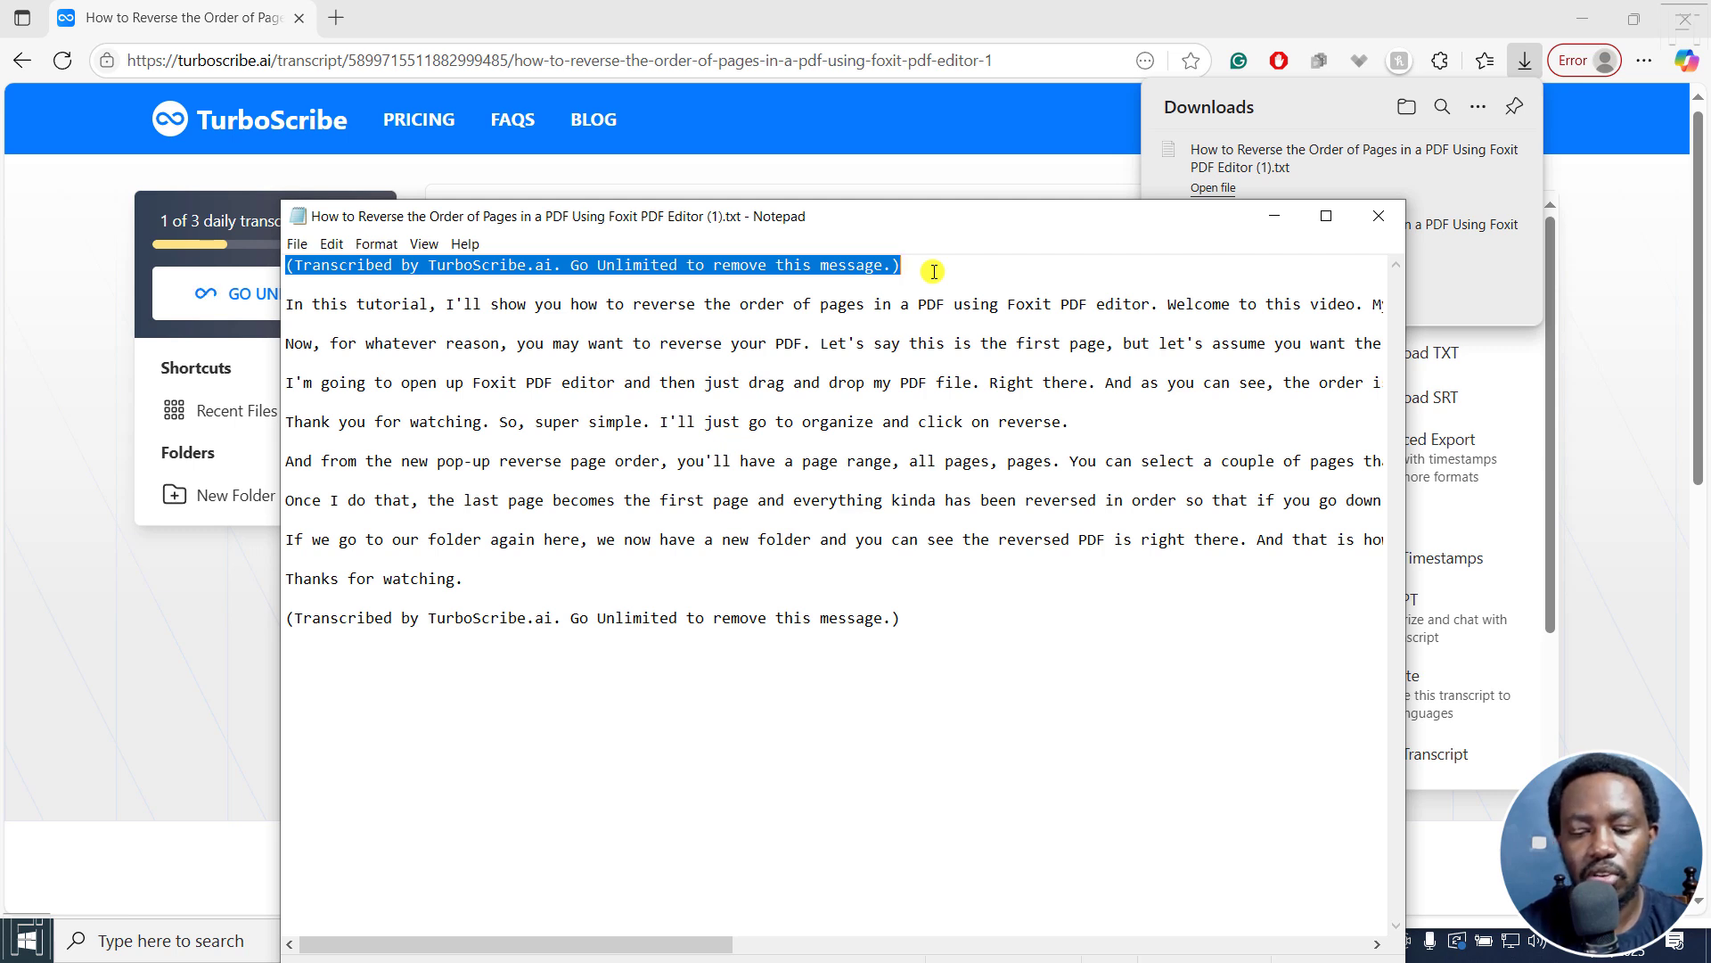
key(Delete)
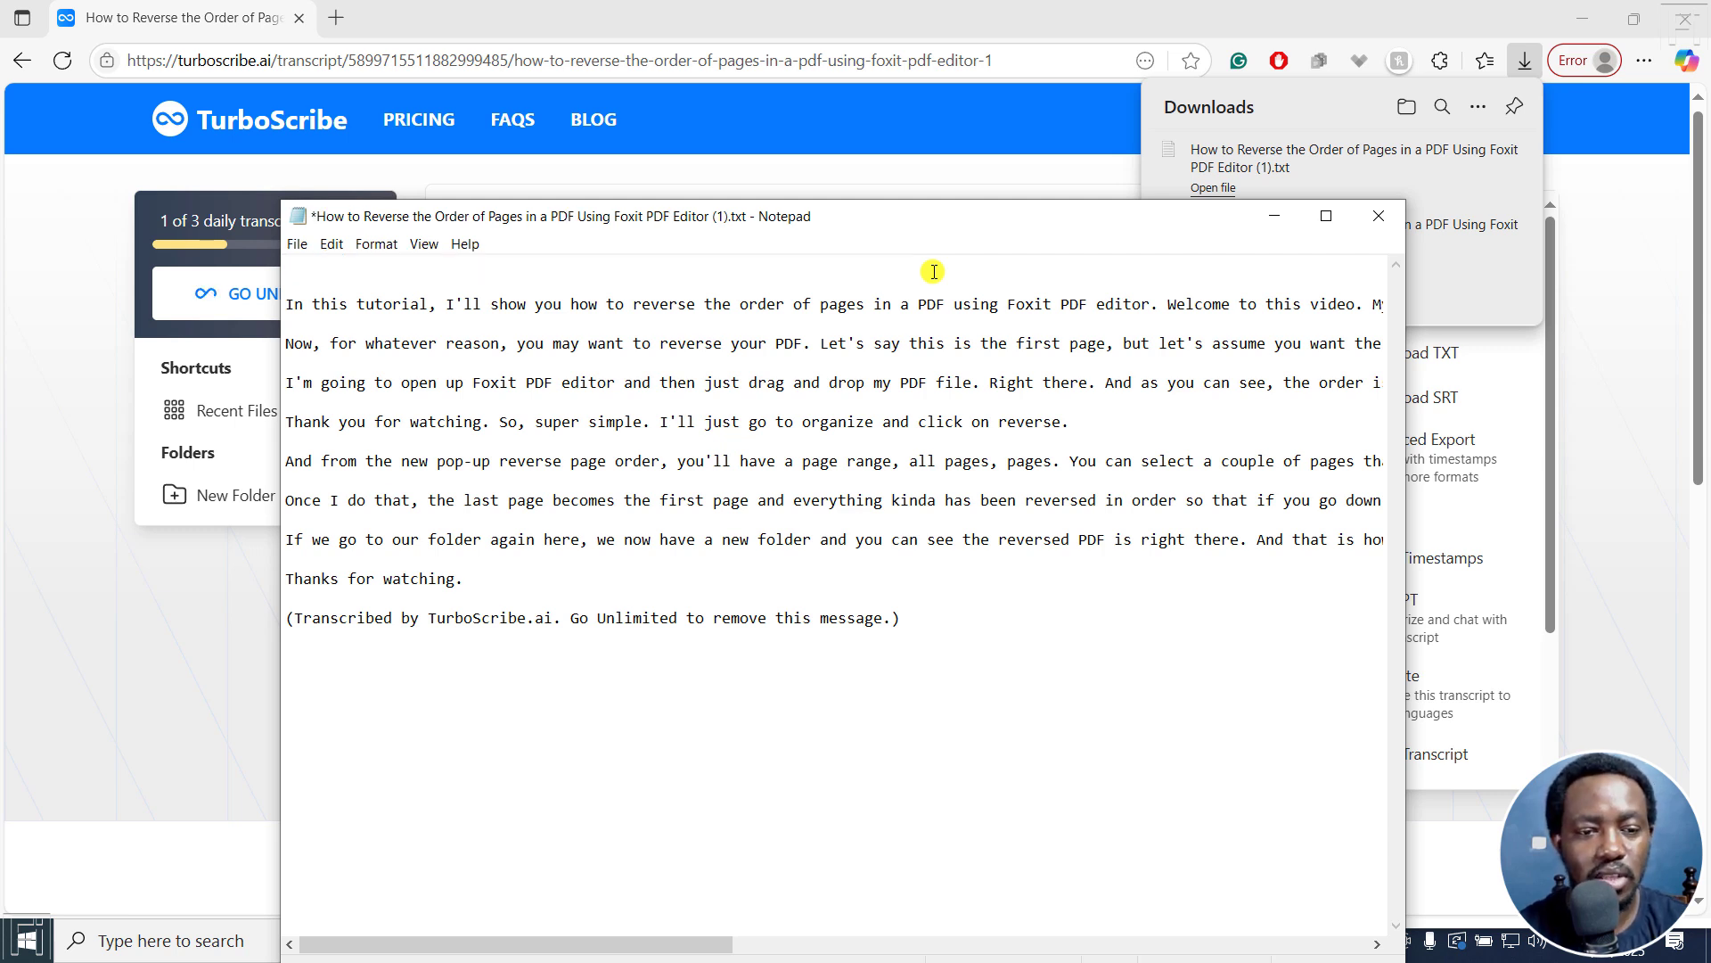
key(BackSpace)
key(ctrl+s)
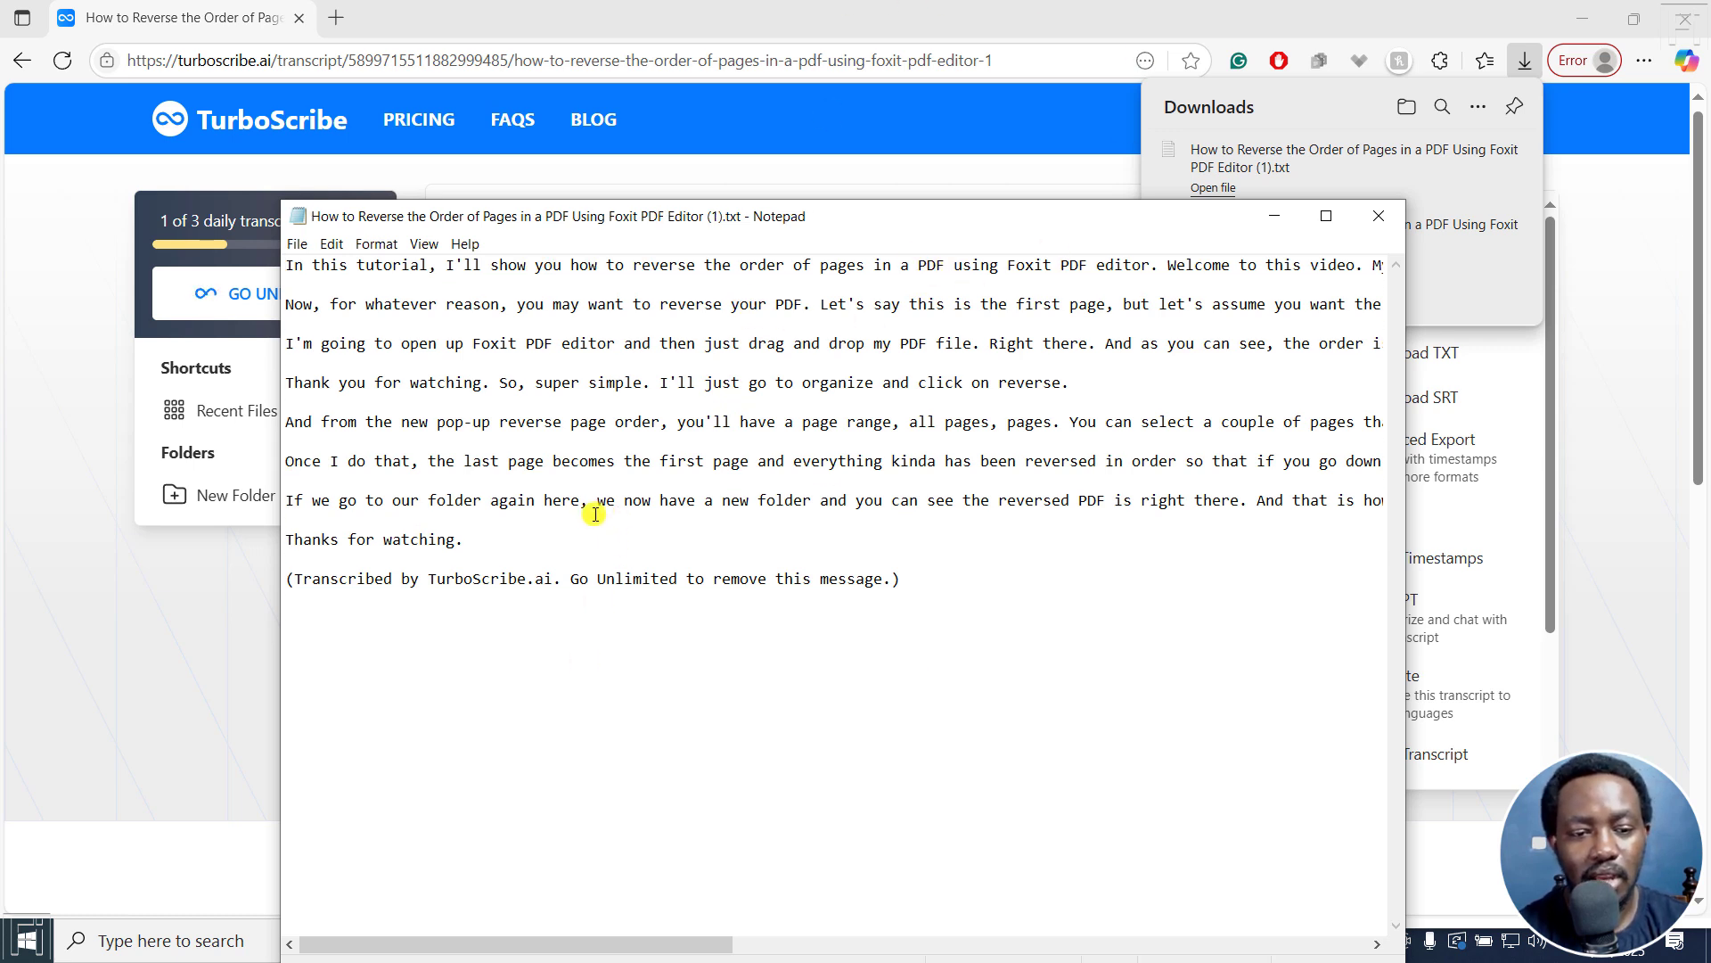
Step: Delete the closing watermark line below 'Thanks for watching.' and save the file again
click(570, 544)
key(Down)
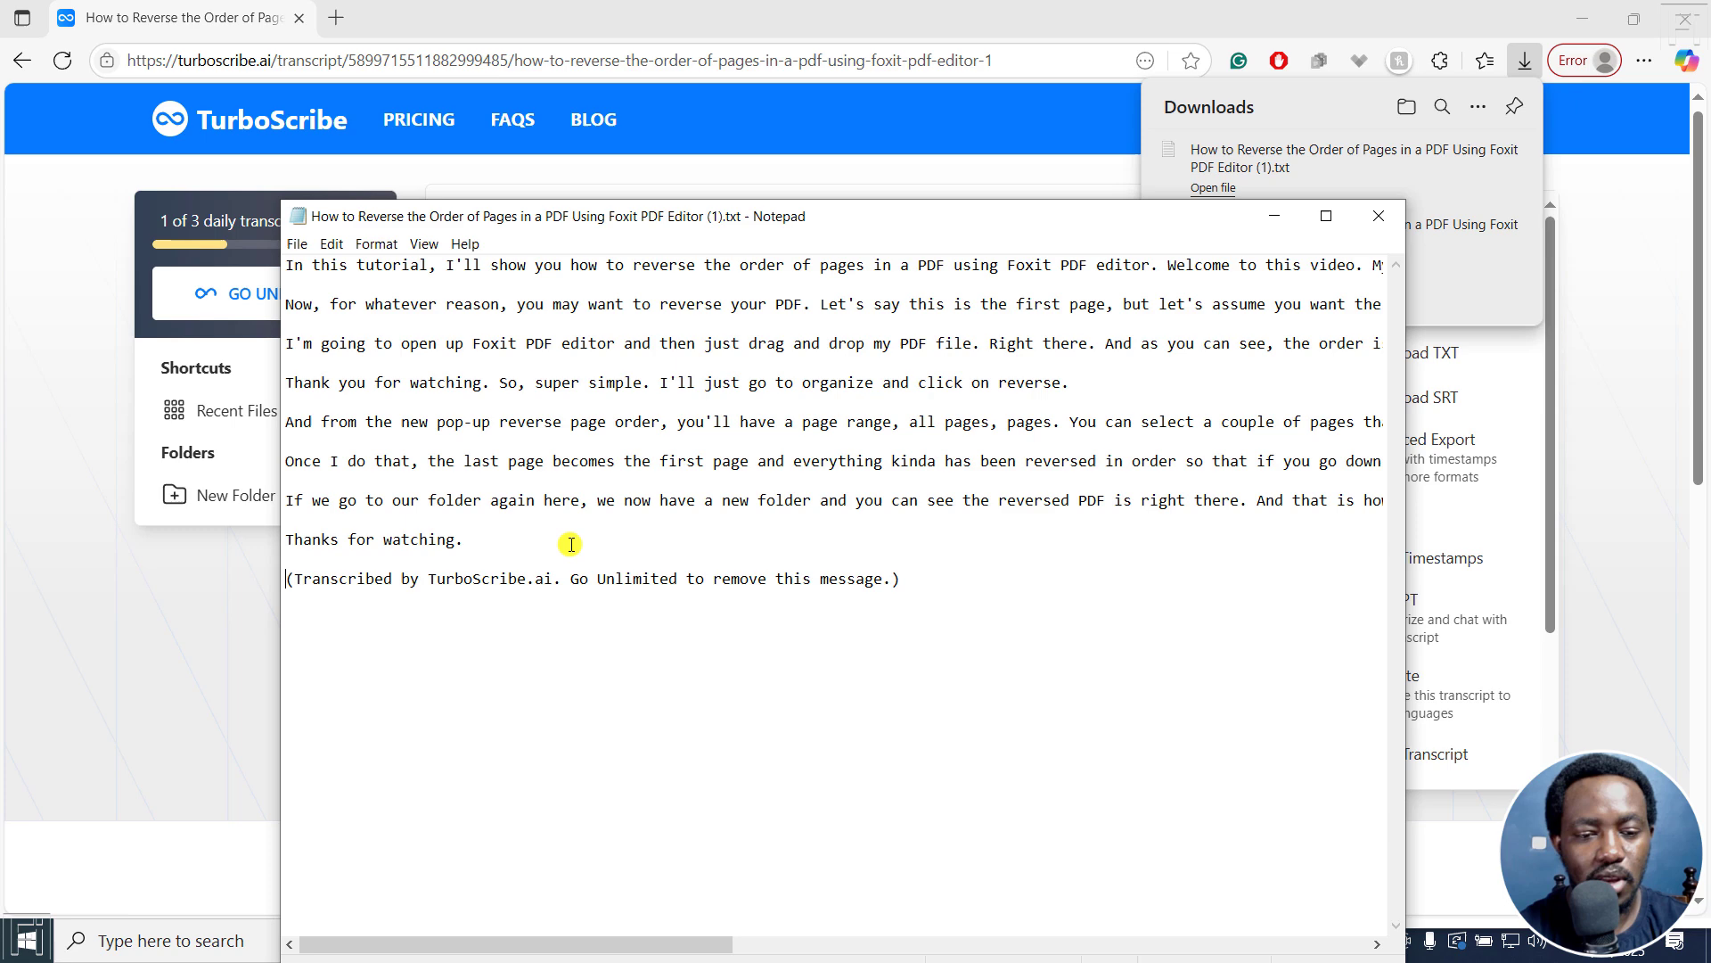
key(shift+End)
key(Delete)
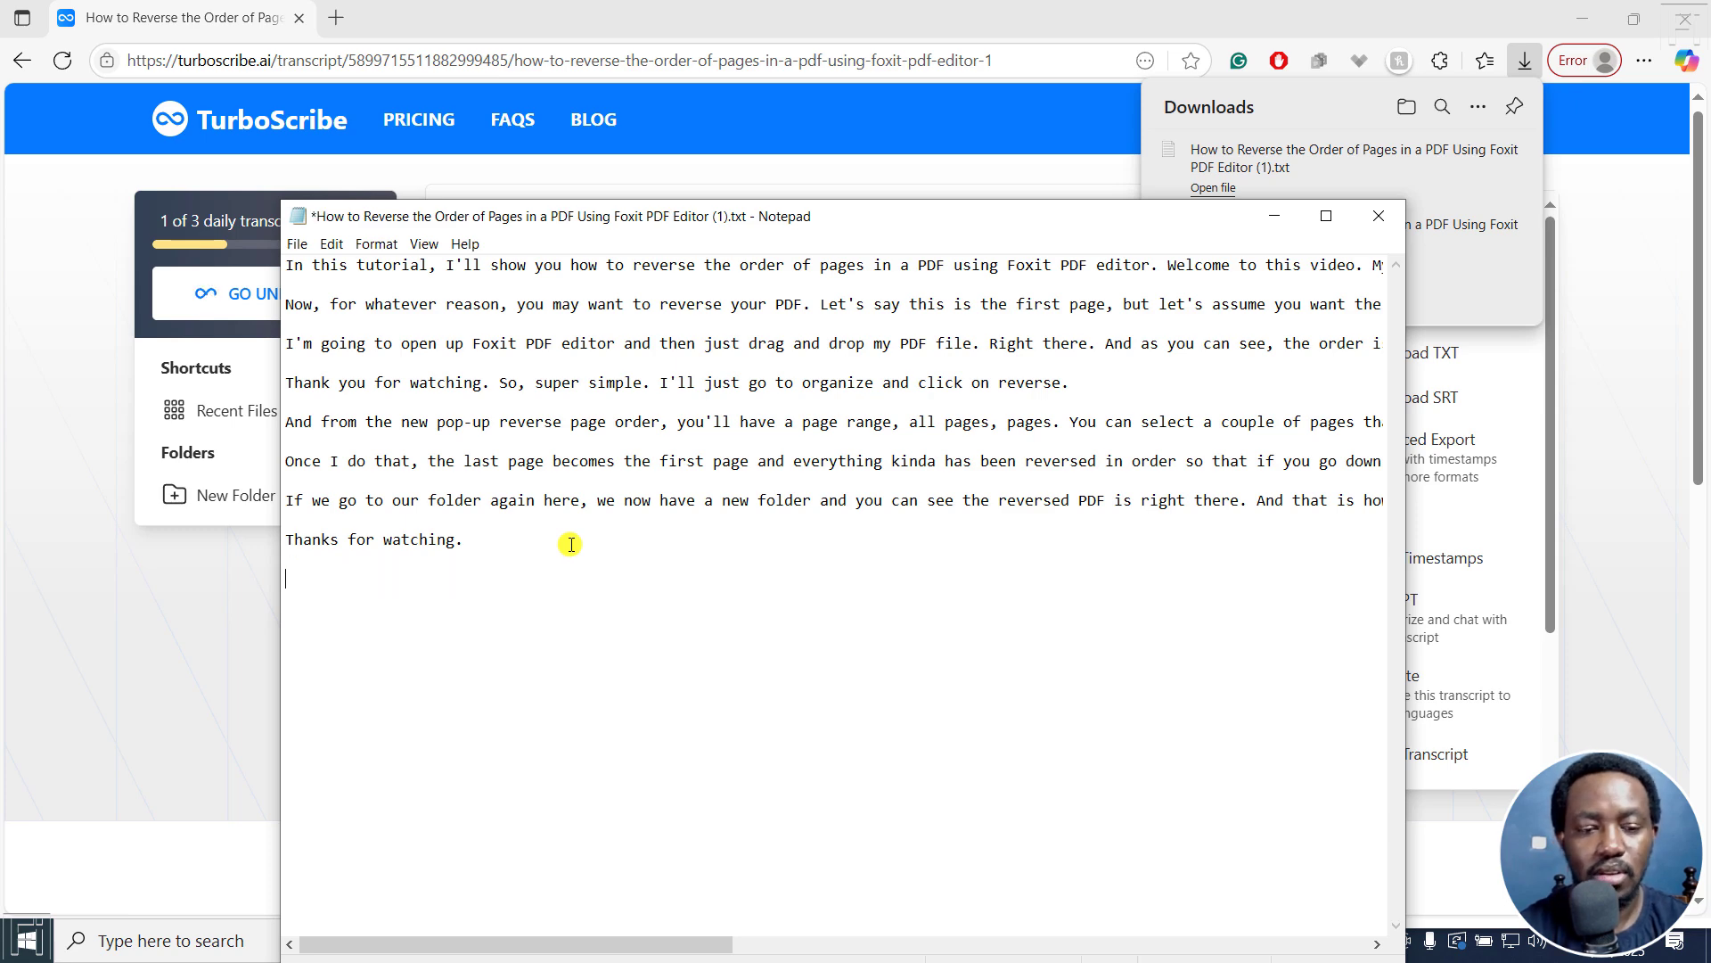
key(ctrl+s)
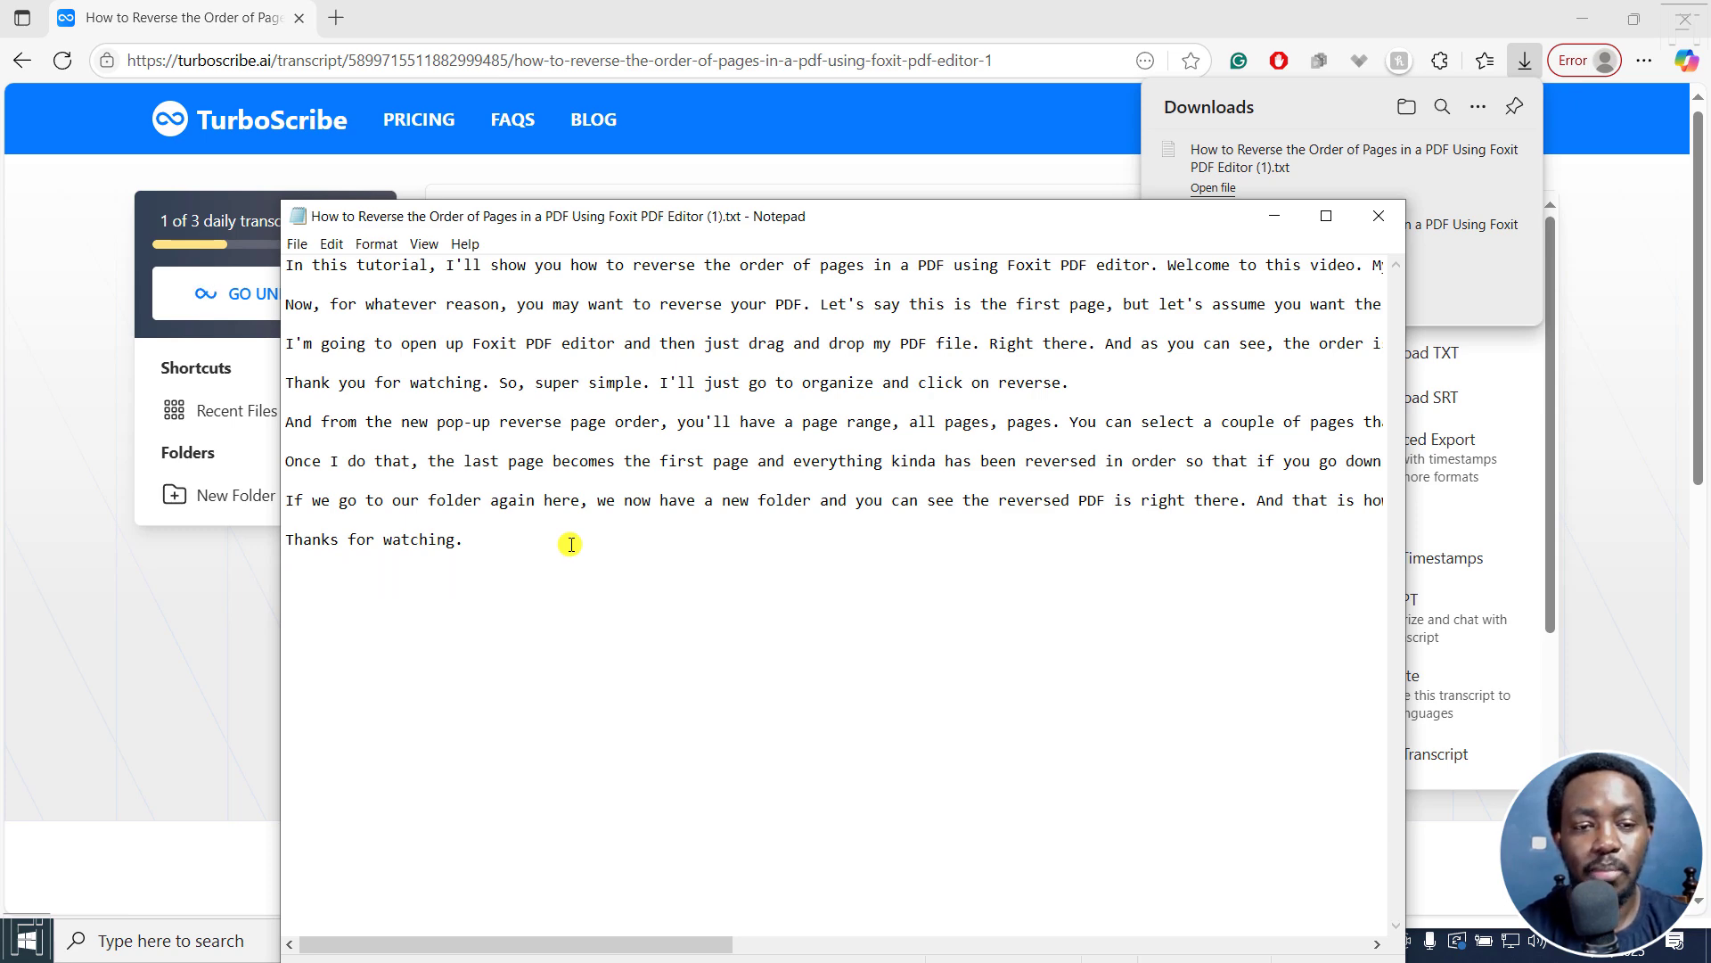
Step: Bring the TurboScribe transcript page forward, then open and close Advanced Export without exporting
click(520, 15)
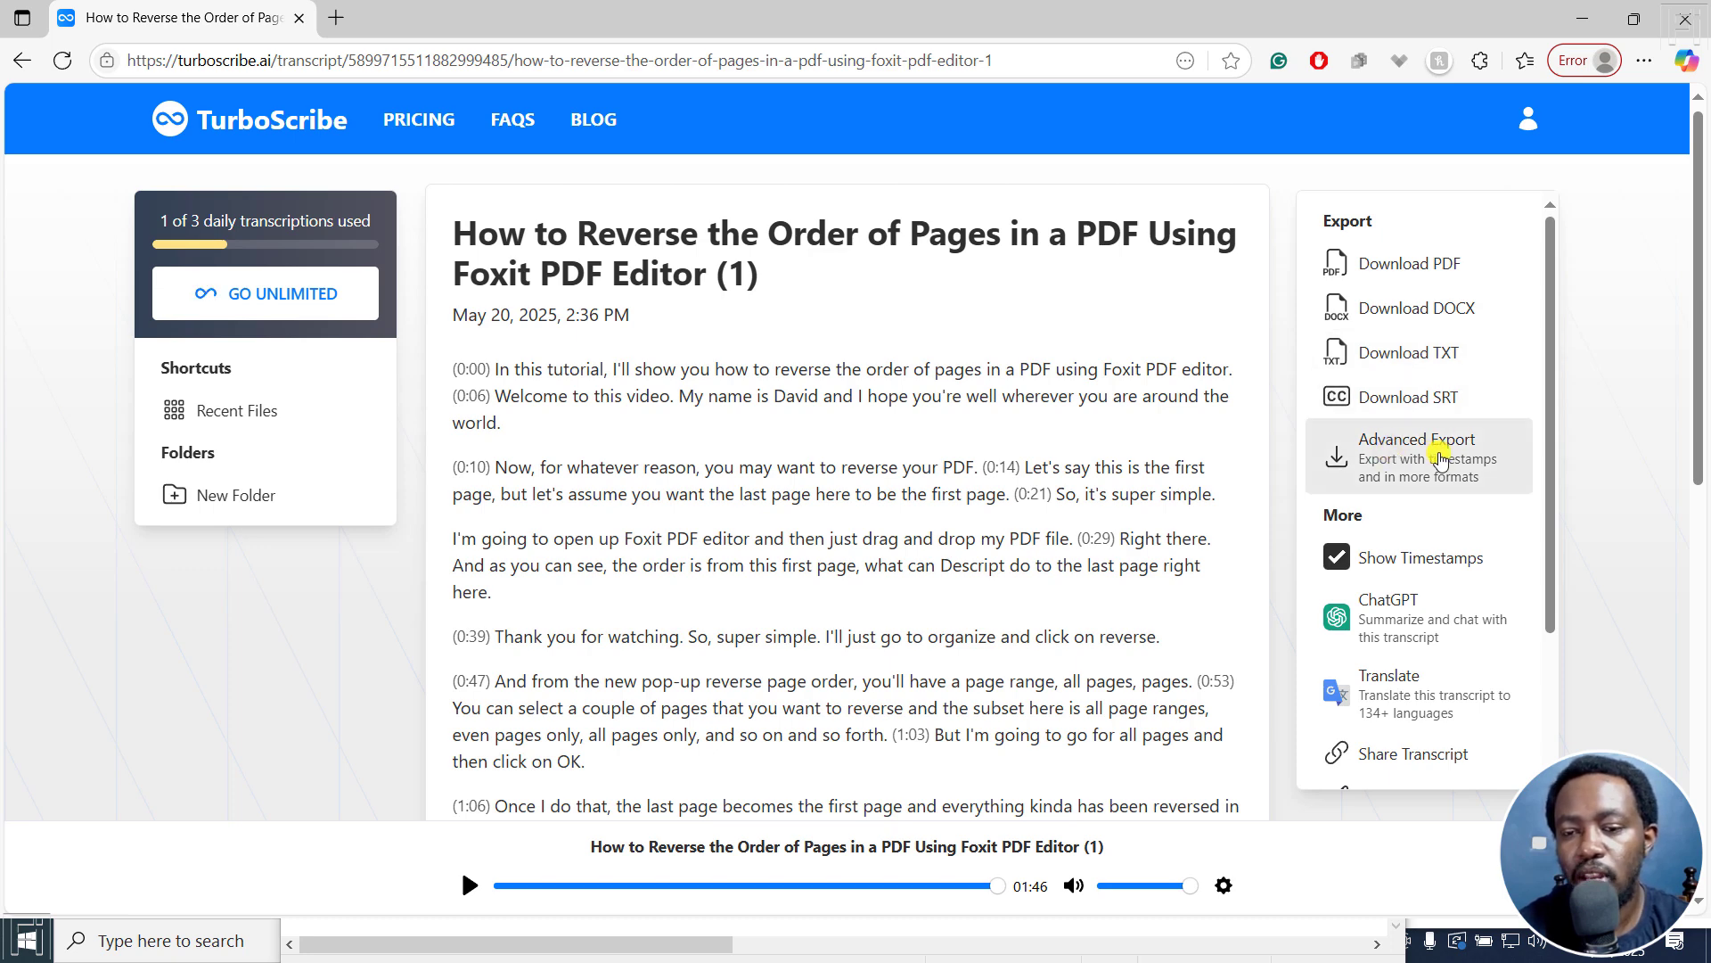
click(1488, 463)
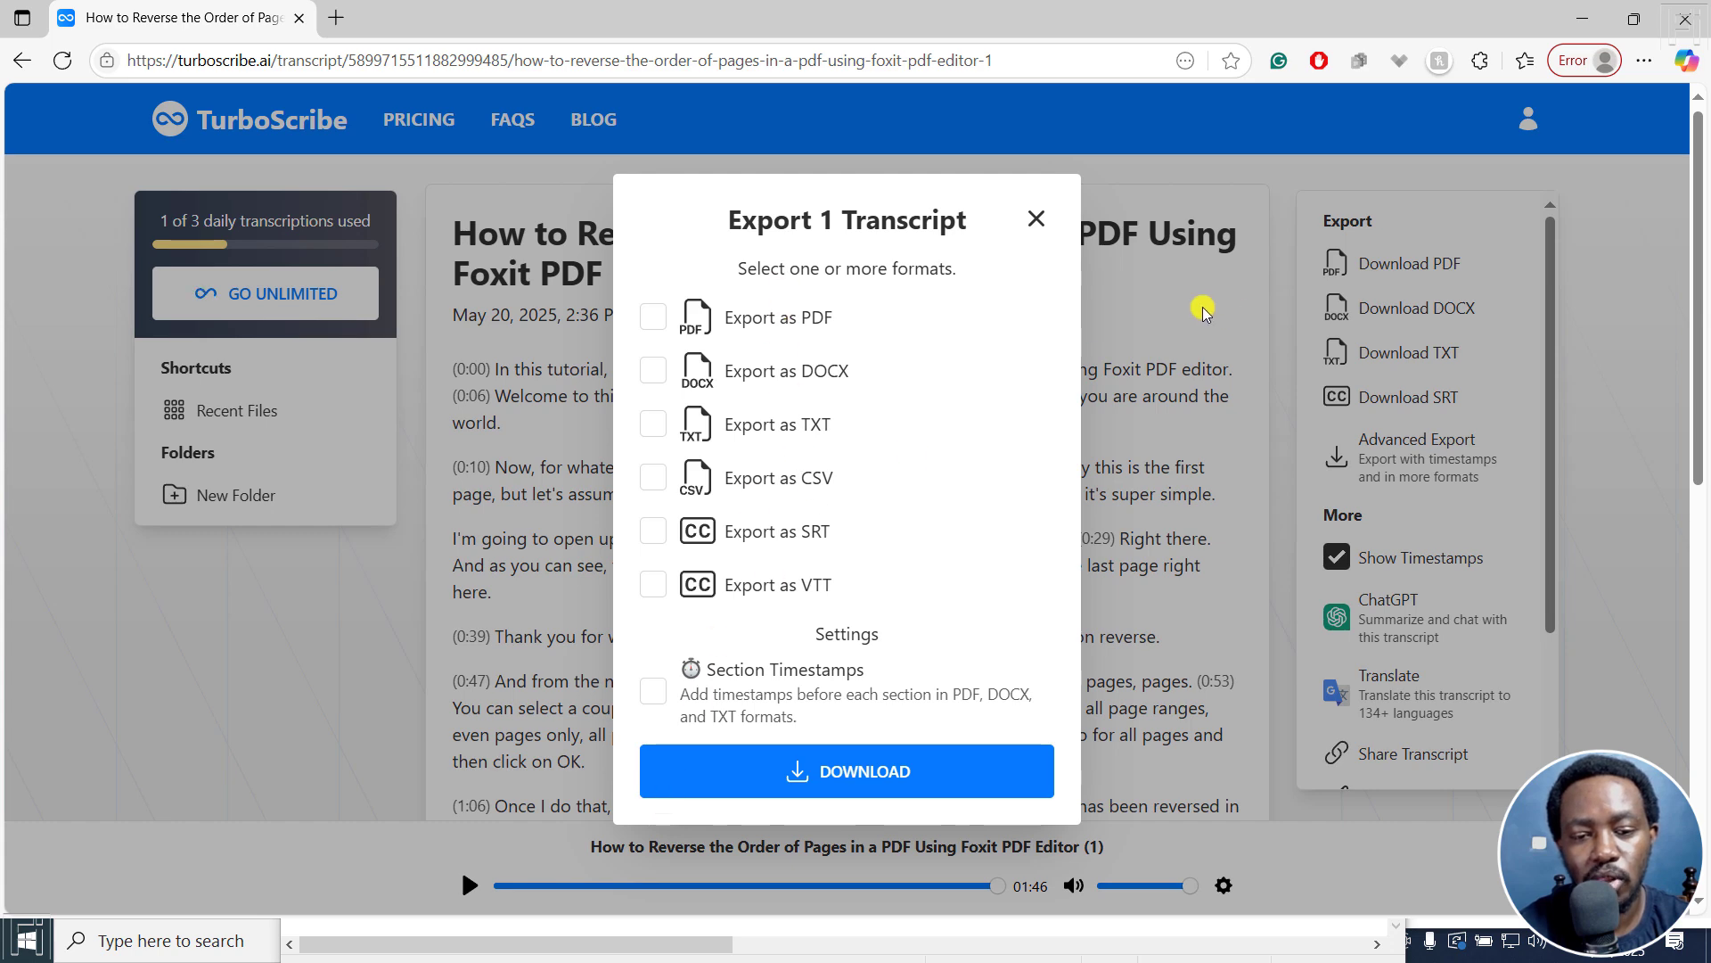
click(1035, 214)
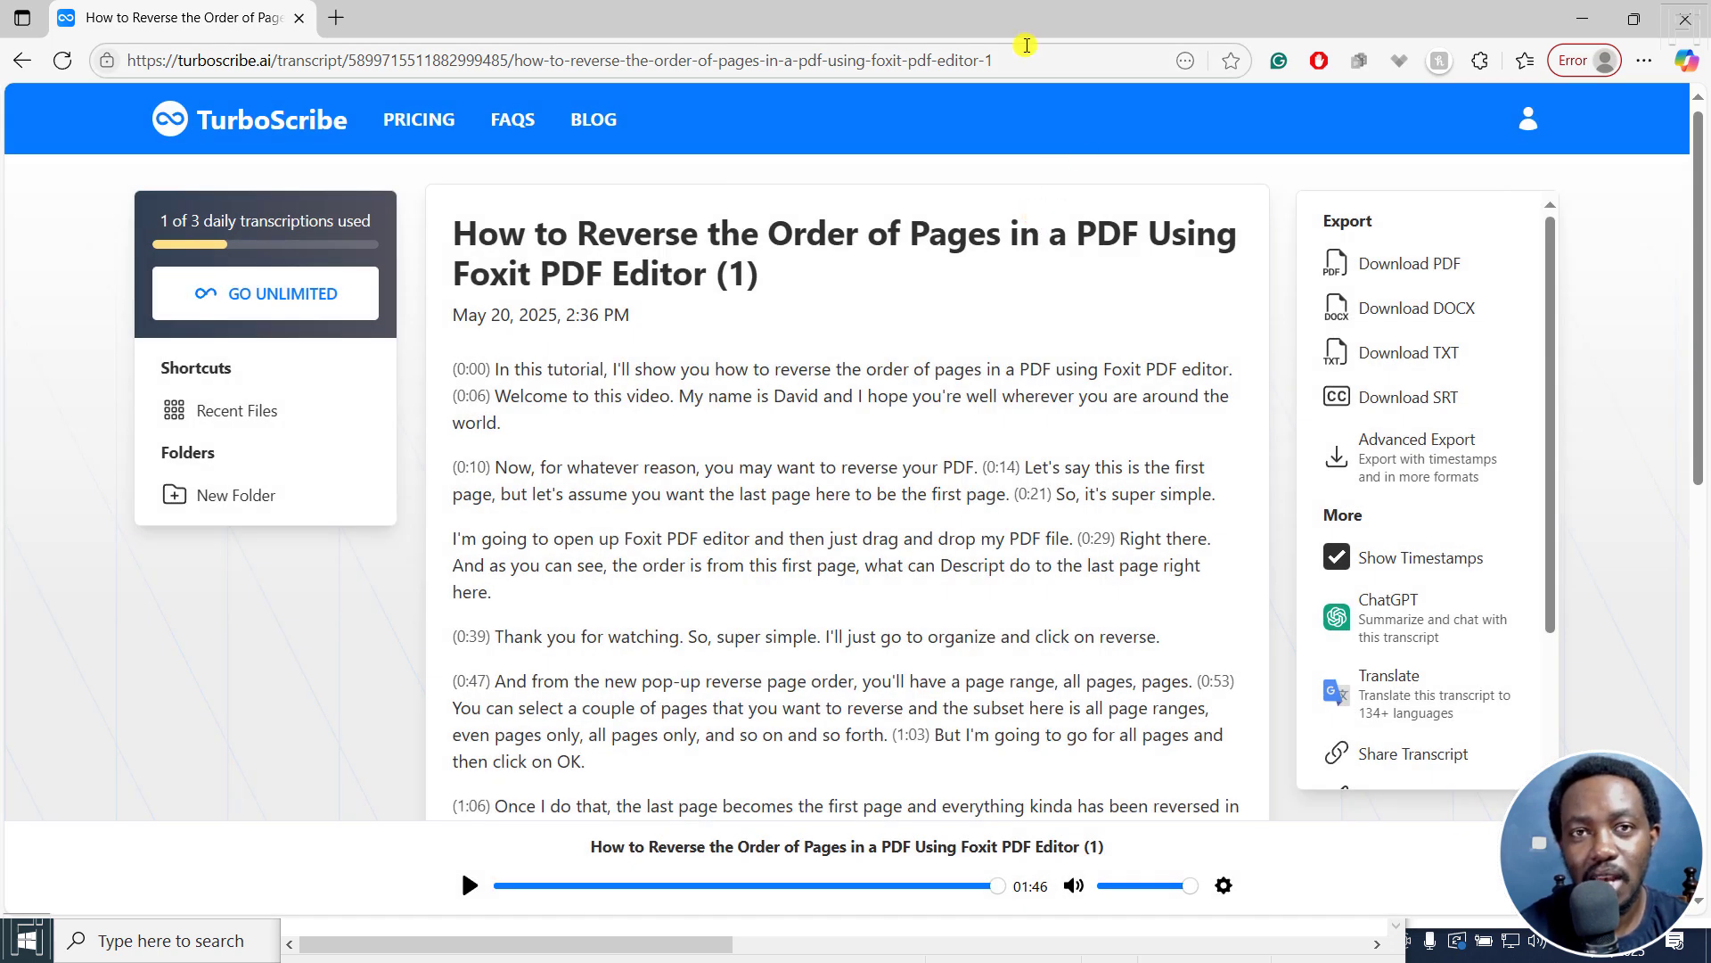